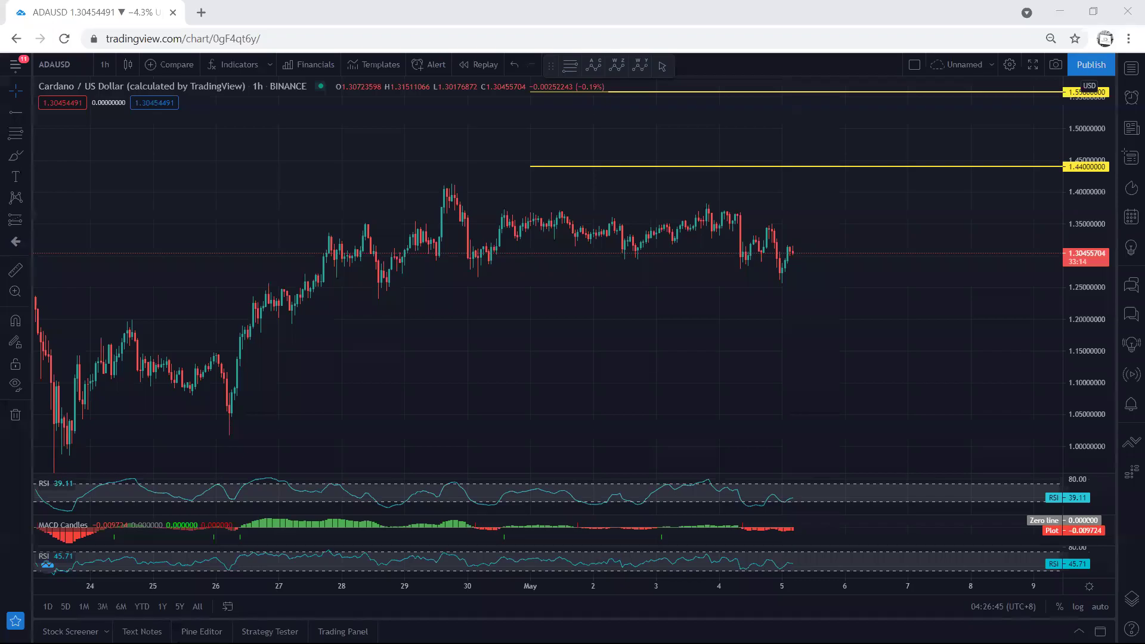
- Sketch the rebound from the 4 May low on the one-hour ADAUSD chart and clear the sketch
left_click_drag(1073, 329, 1071, 285)
left_click_drag(981, 300, 983, 379)
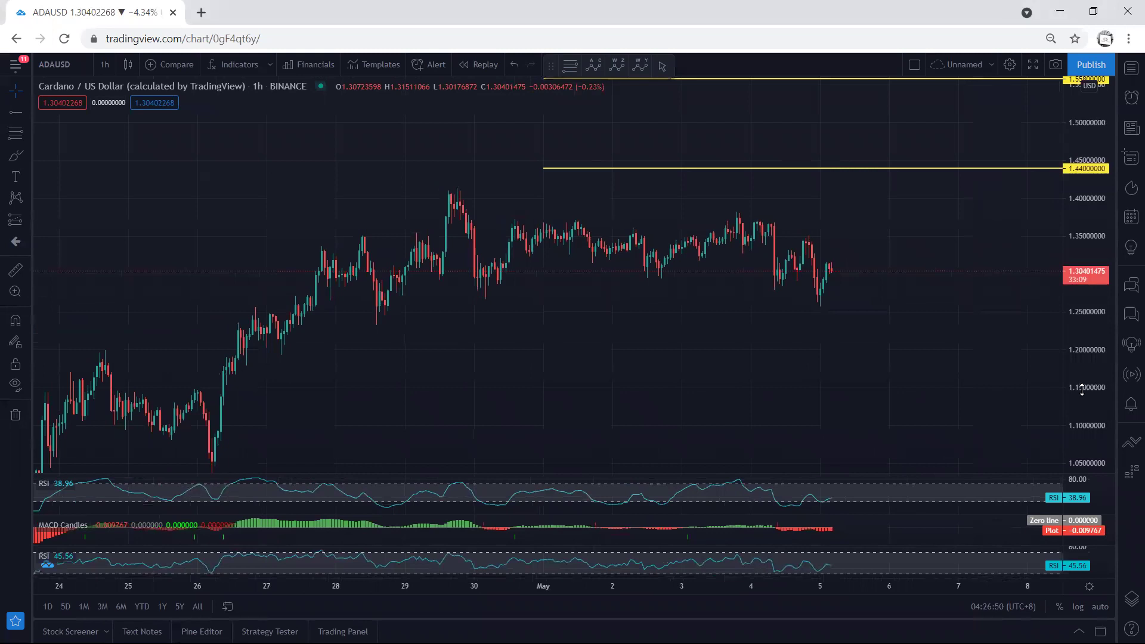
left_click_drag(1082, 389, 1078, 346)
left_click_drag(1093, 253, 1098, 317)
left_click_drag(928, 342, 900, 352)
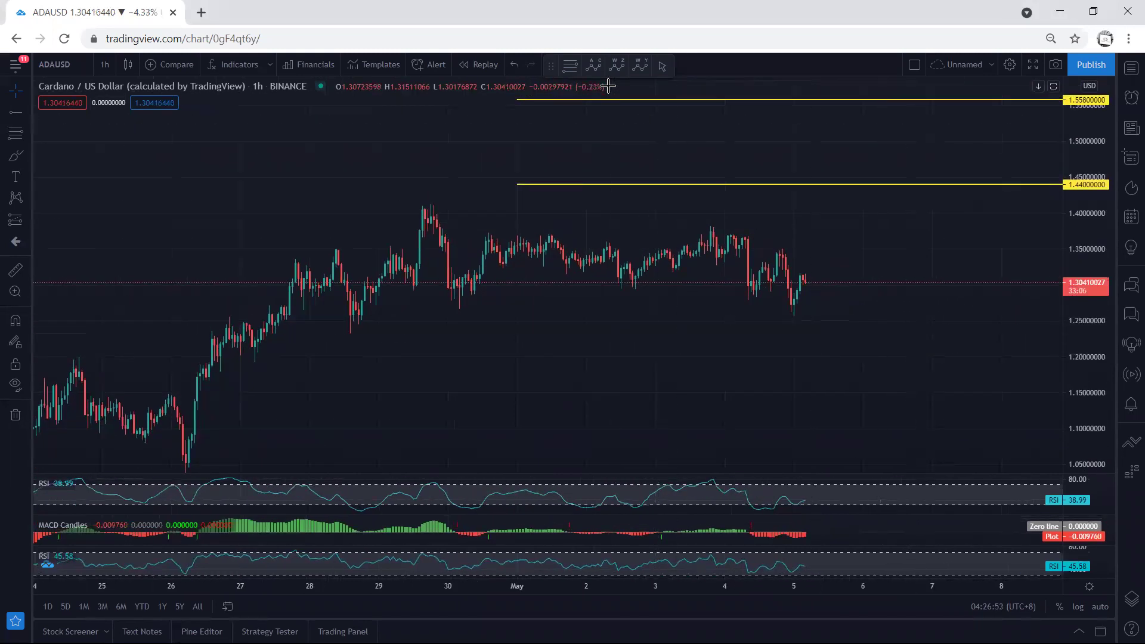
left_click_drag(757, 286, 767, 287)
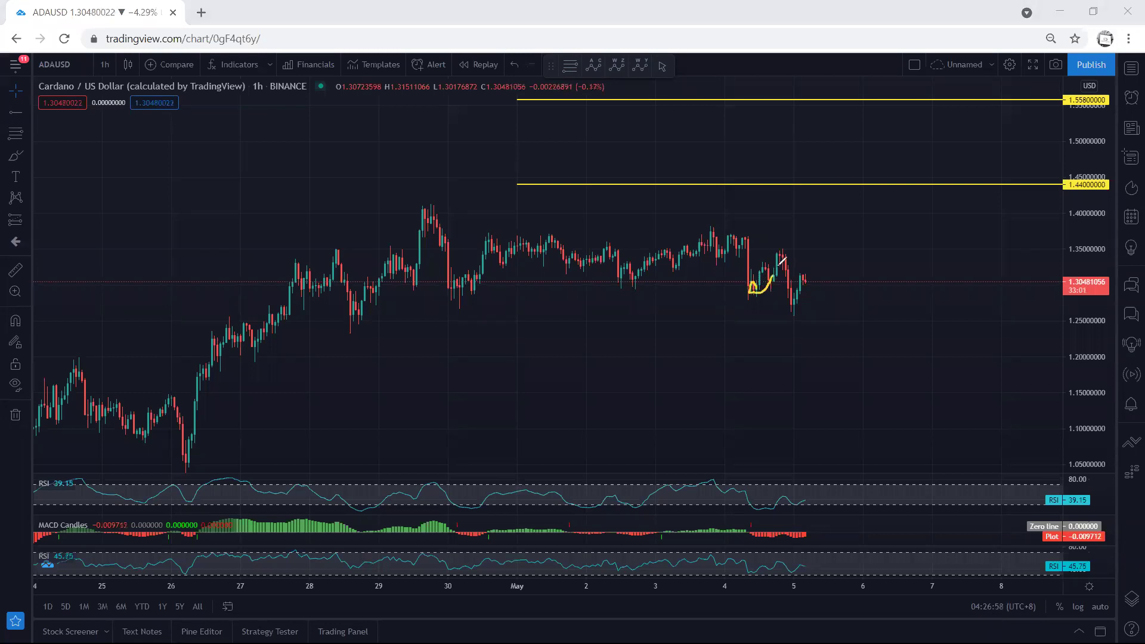
key("Escape")
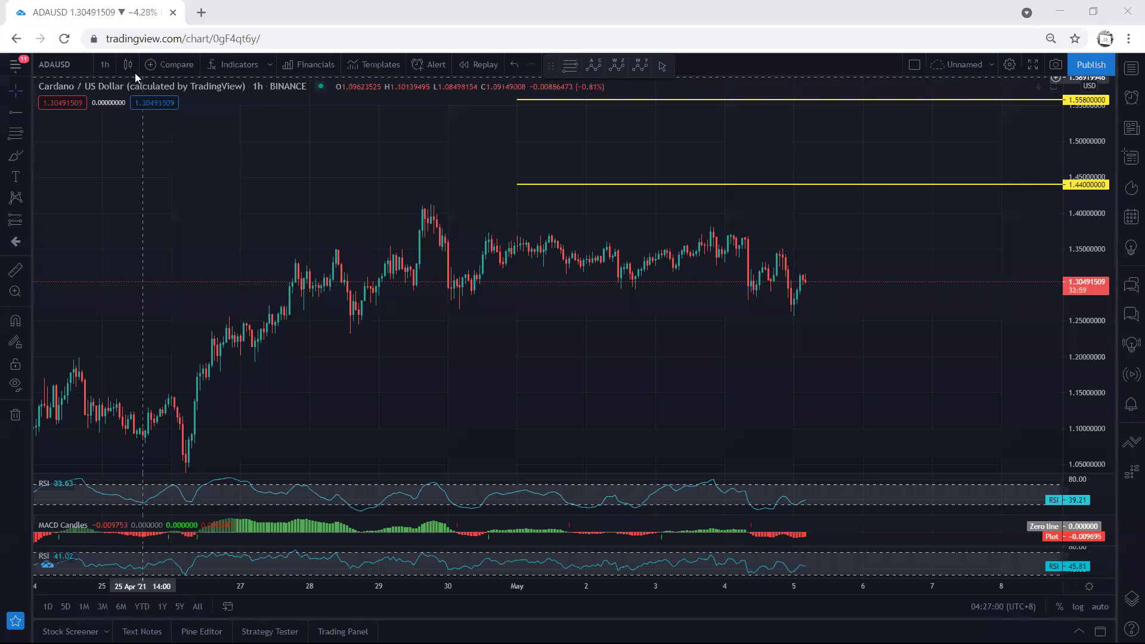
- Switch the chart to the 15-minute interval and mark the 4 May rising highs and lows and the decline that follows
left_click(111, 65)
left_click(114, 184)
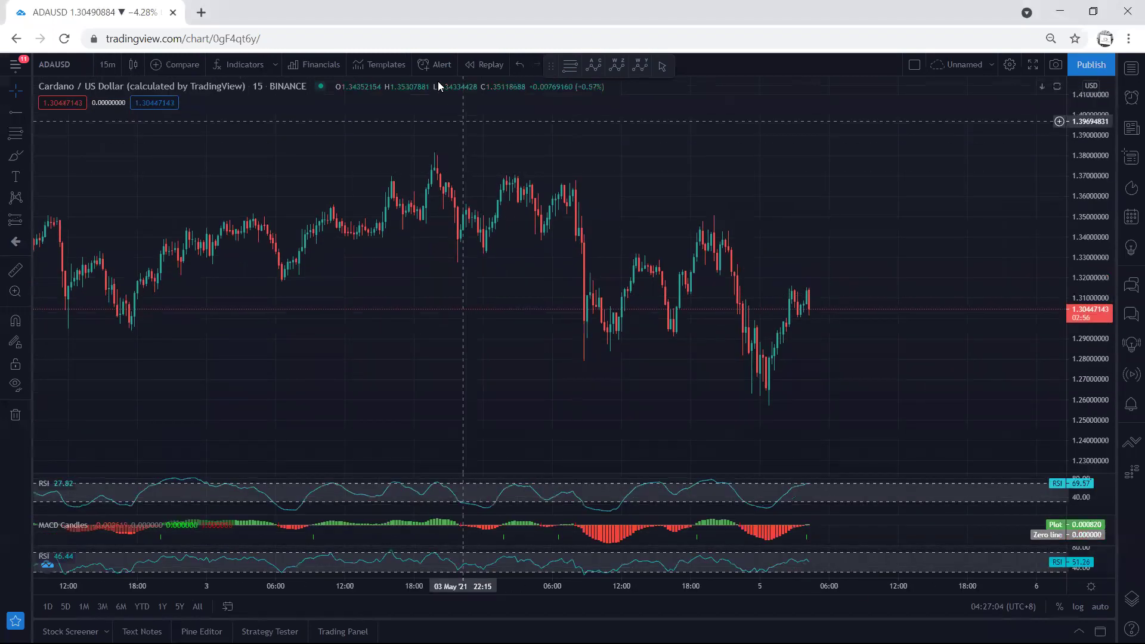
left_click_drag(587, 275, 632, 256)
mouse_move(607, 348)
left_mouse_down()
mouse_move(658, 328)
mouse_move(699, 231)
left_mouse_up()
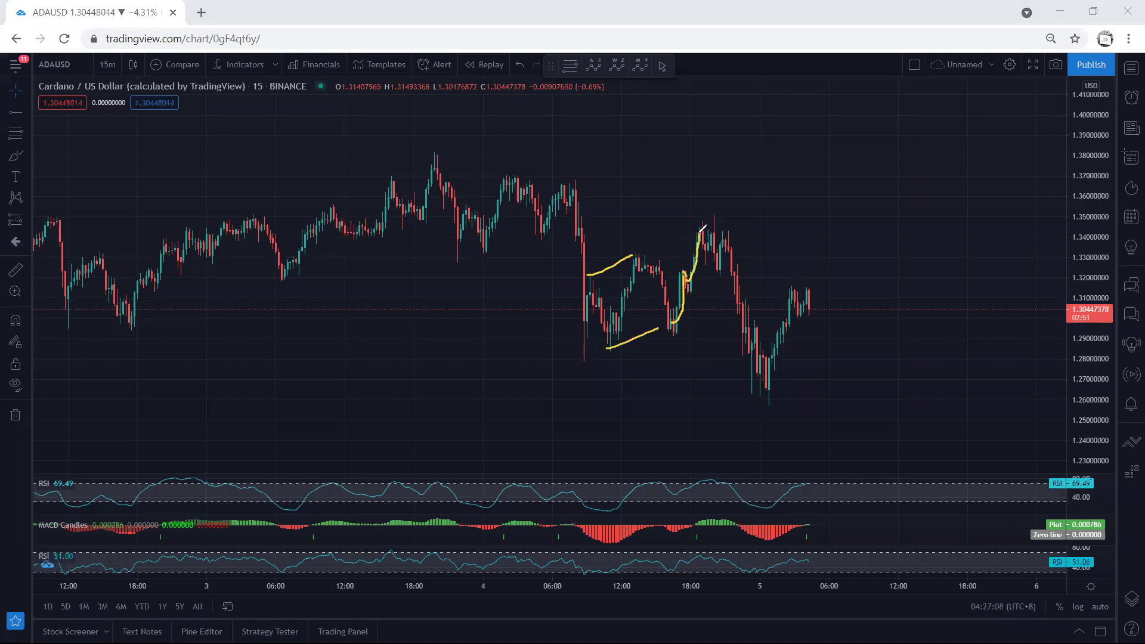
mouse_move(632, 254)
left_mouse_down()
mouse_move(718, 247)
mouse_move(722, 232)
left_mouse_up()
mouse_move(669, 271)
left_mouse_down()
mouse_move(733, 288)
mouse_move(762, 353)
left_mouse_up()
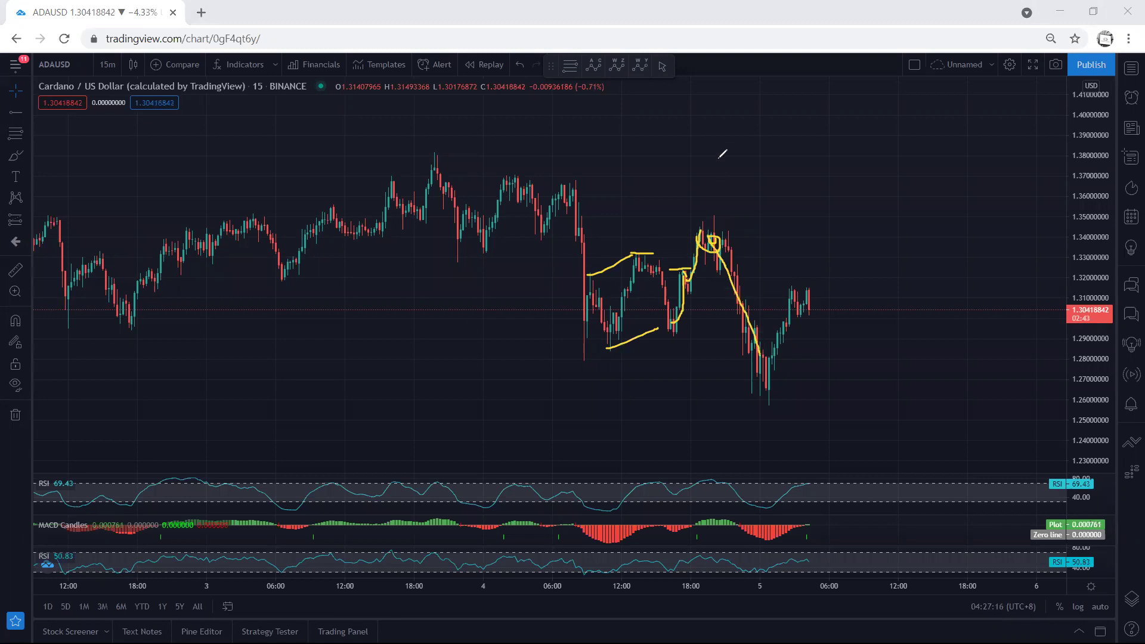
- Clear the markings, sketch a stepped upward curve along the 4 May recovery, and erase it
key("e")
mouse_move(589, 327)
left_mouse_down()
mouse_move(648, 301)
mouse_move(698, 234)
mouse_move(633, 320)
mouse_move(701, 193)
left_mouse_up()
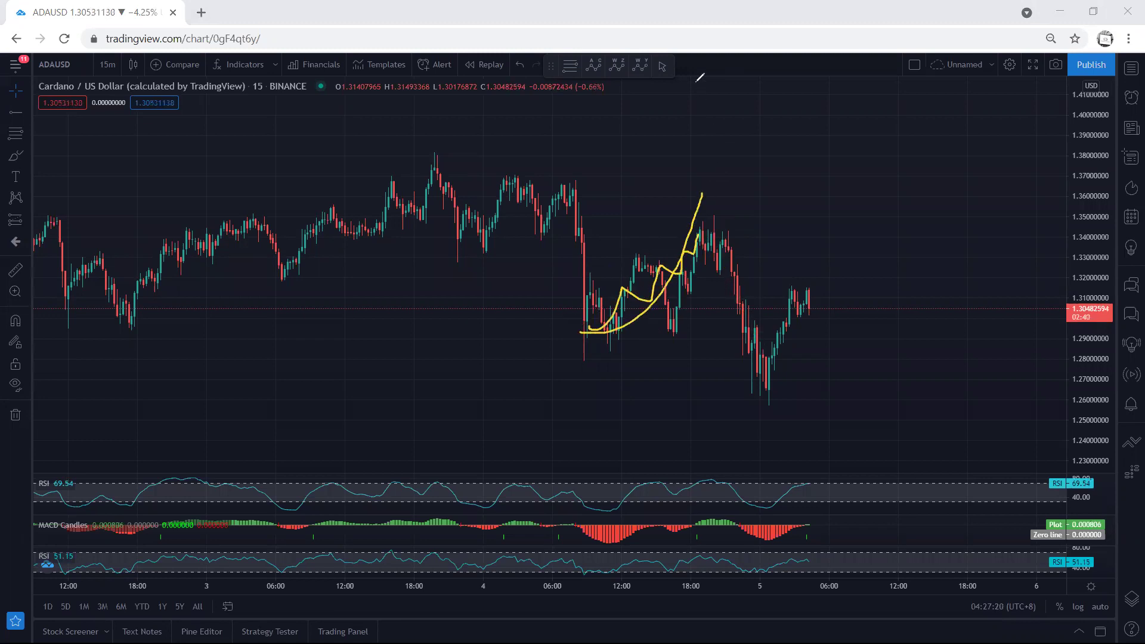
key("Escape")
- Set the chart interval to 1 hour
left_click(111, 67)
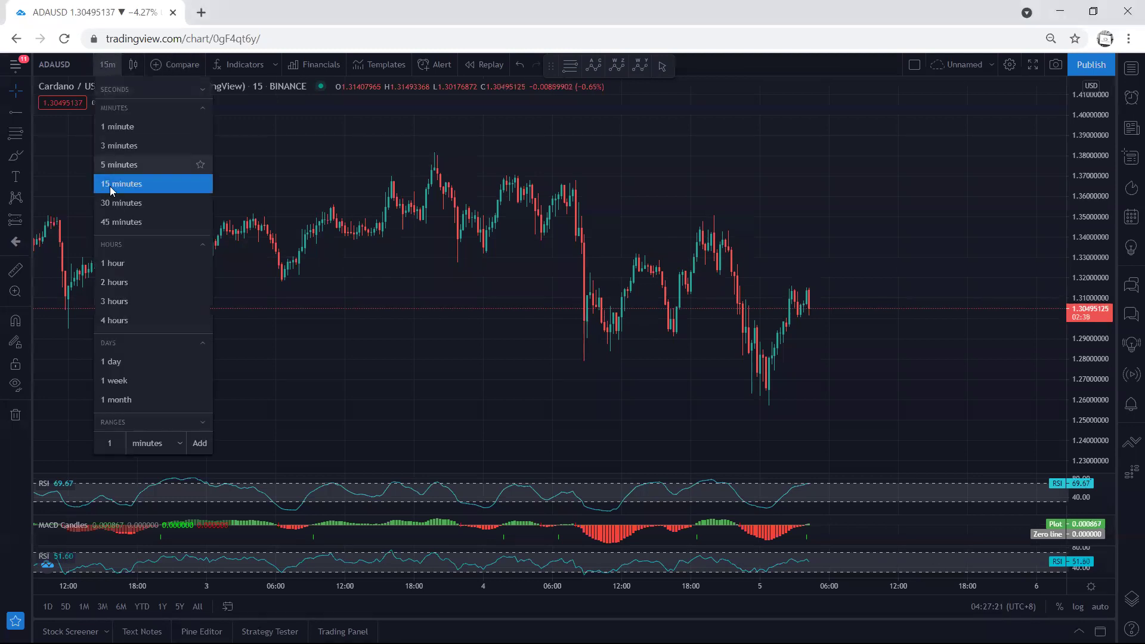
left_click(123, 262)
left_click_drag(1096, 212, 1097, 159)
left_click_drag(878, 274, 837, 361)
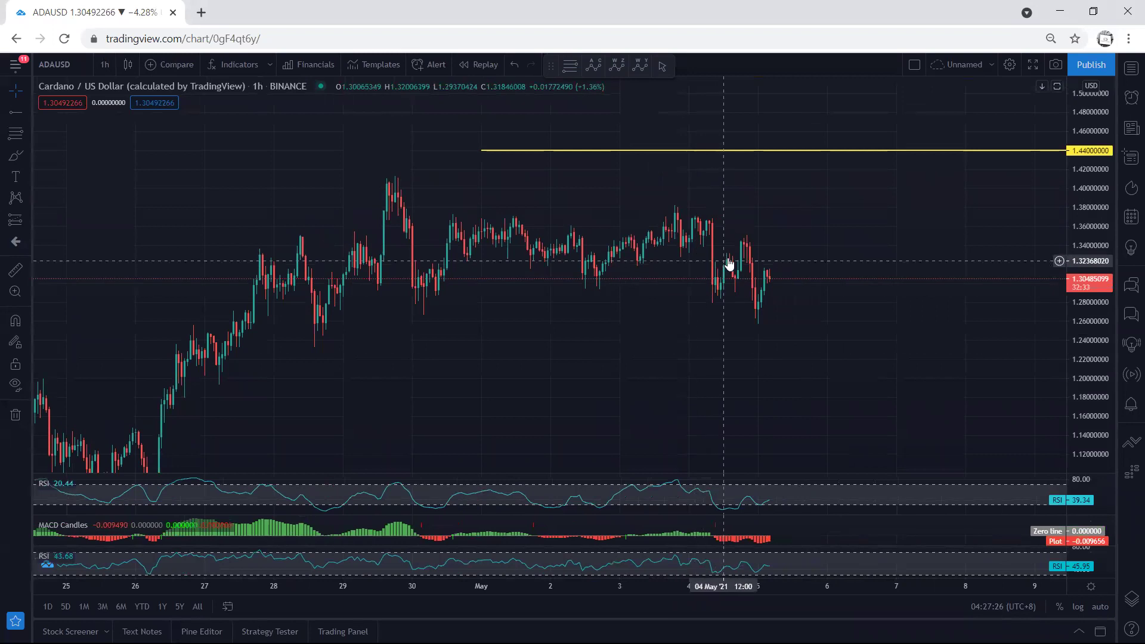
- Circle the latest candles, mark the previous high near 1.35 with upward arrows beside it, and clear the drawings
left_click_drag(802, 215, 811, 220)
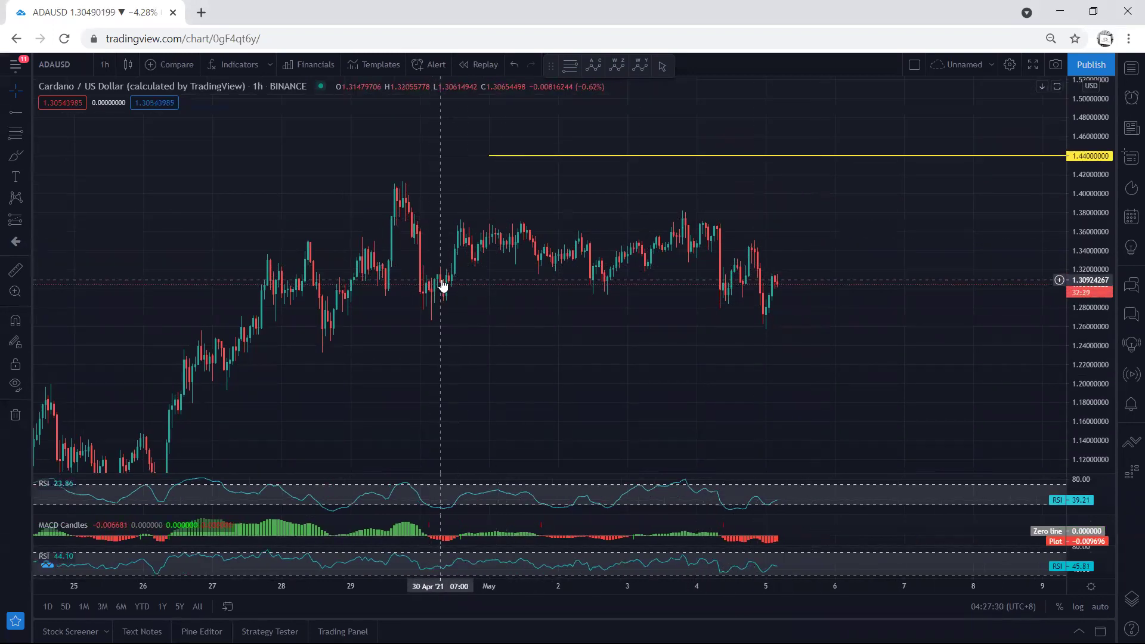
left_click_drag(676, 299, 684, 290)
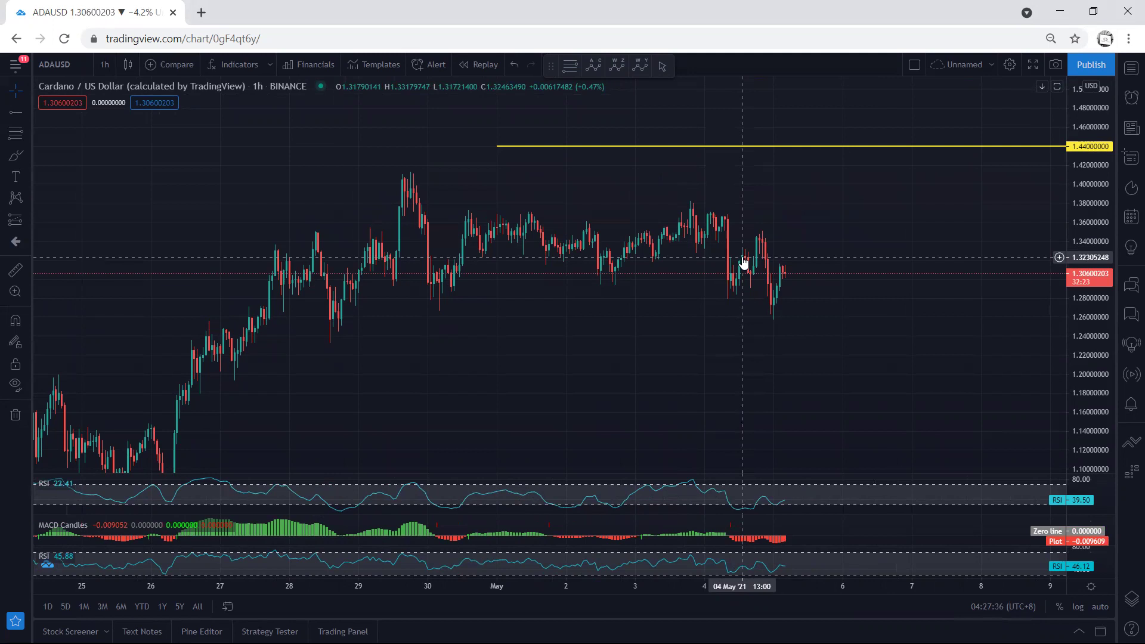
left_click_drag(789, 227, 795, 219)
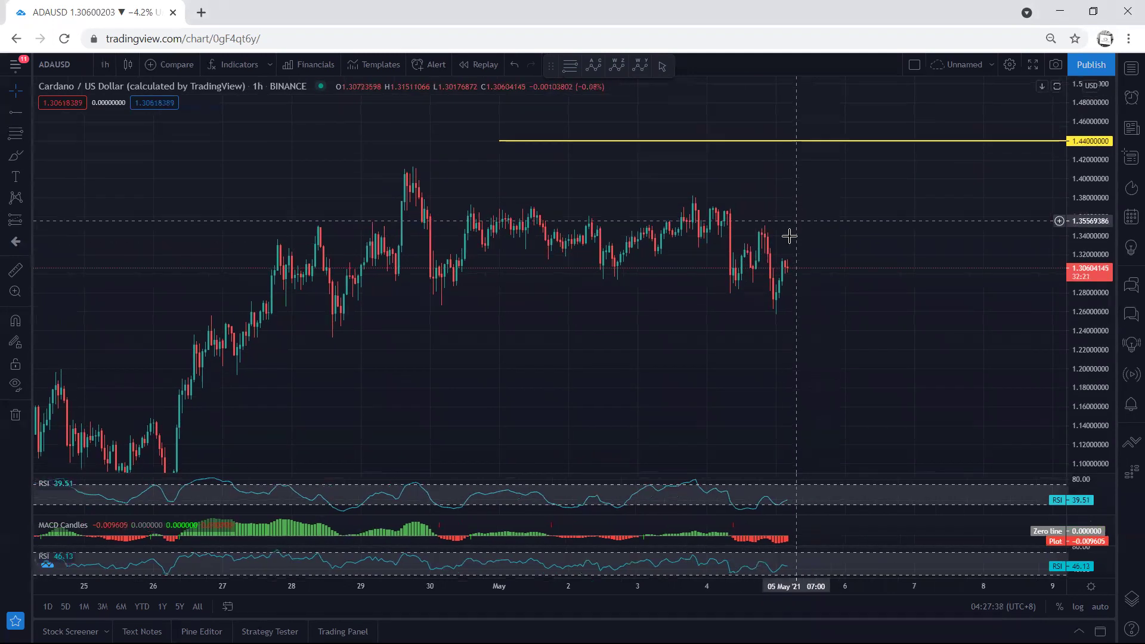
left_click_drag(1088, 216, 1089, 248)
left_click_drag(847, 240, 845, 236)
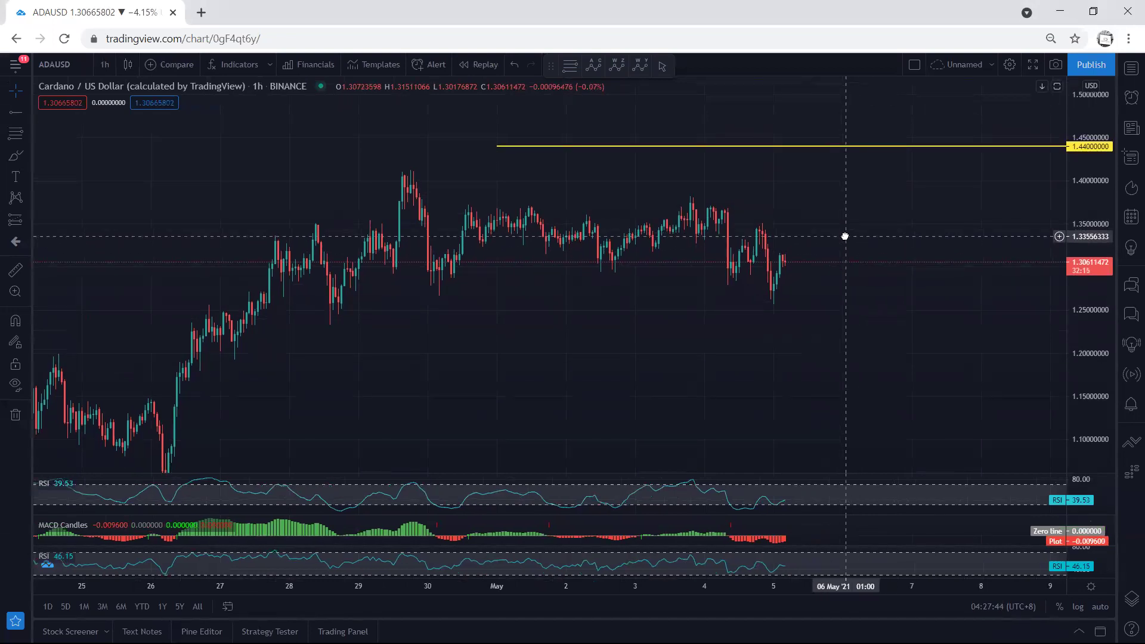
mouse_move(780, 256)
left_mouse_down()
mouse_move(798, 261)
mouse_move(782, 263)
mouse_move(813, 237)
left_mouse_up()
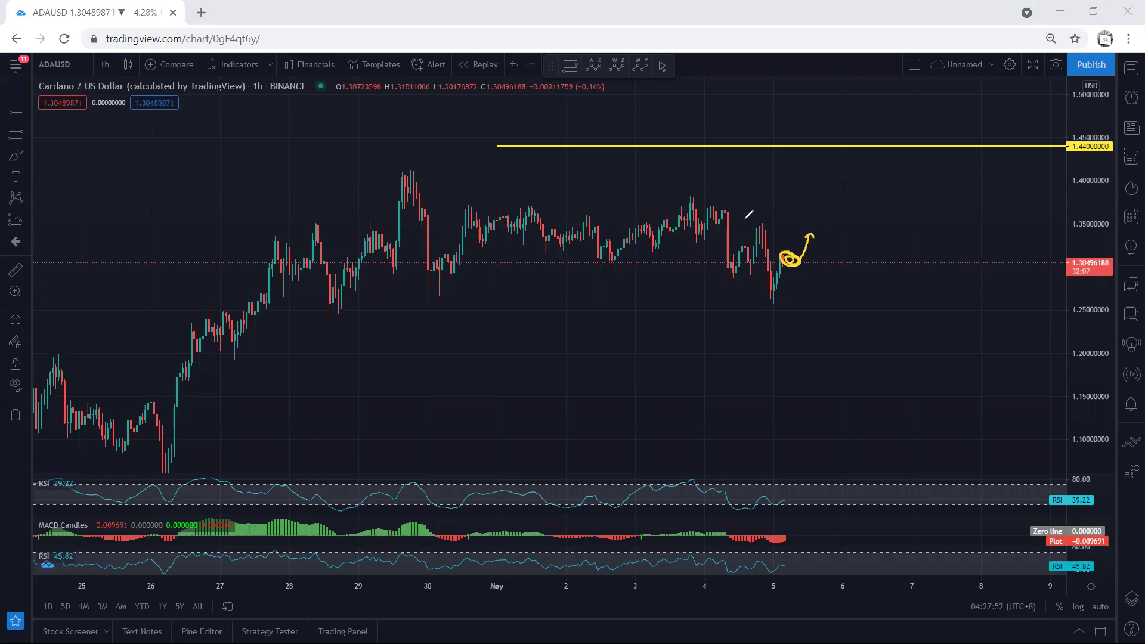
left_click_drag(743, 220, 776, 220)
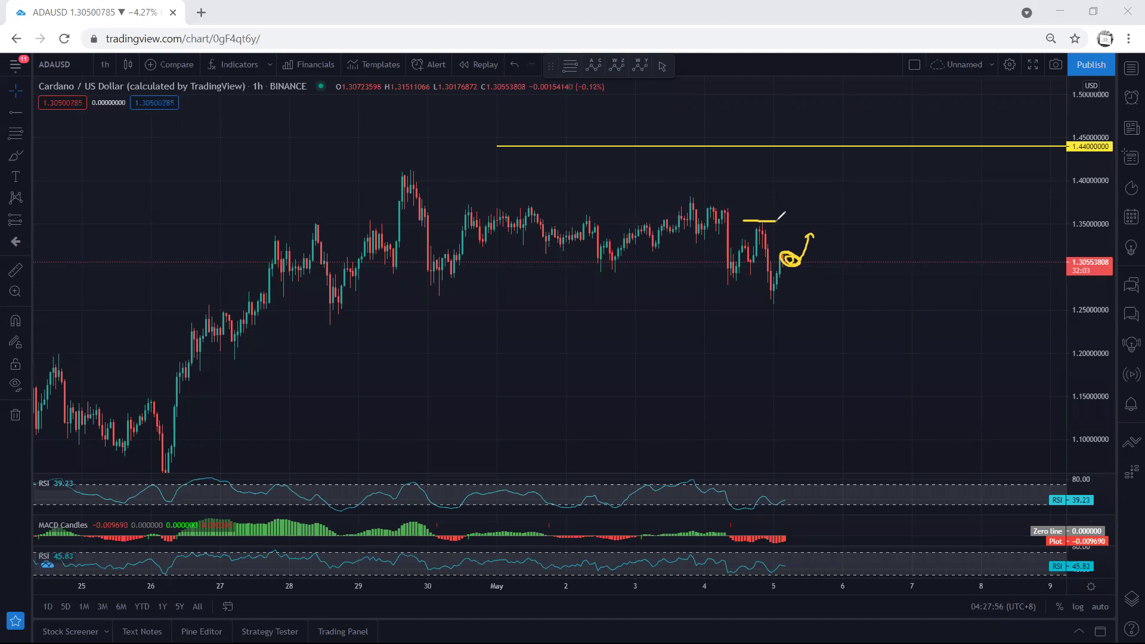
left_click_drag(774, 288, 805, 206)
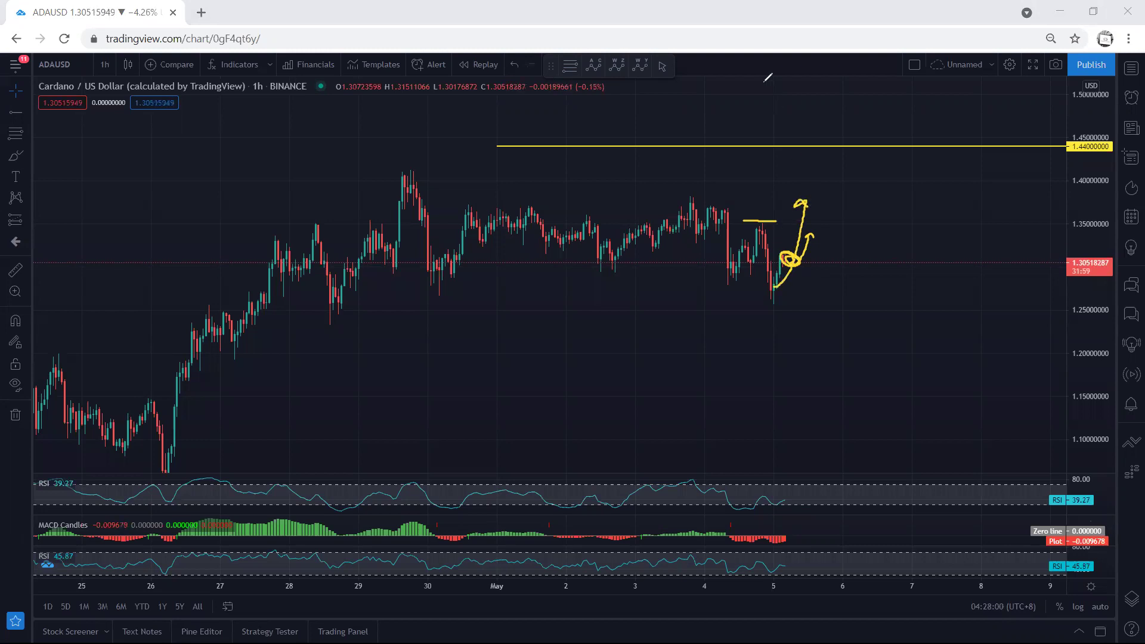
key("Delete")
- Sketch a stepped rise from the 5 May low, mark the previous high with a short line, and undo both
left_click_drag(785, 263, 824, 224)
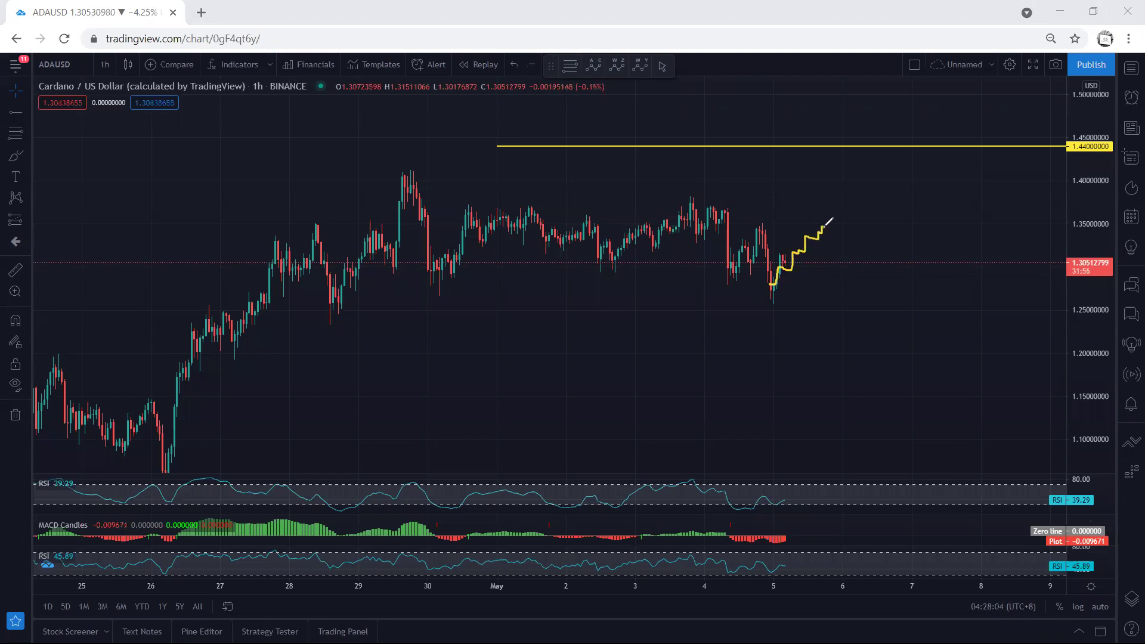
left_click_drag(748, 219, 773, 222)
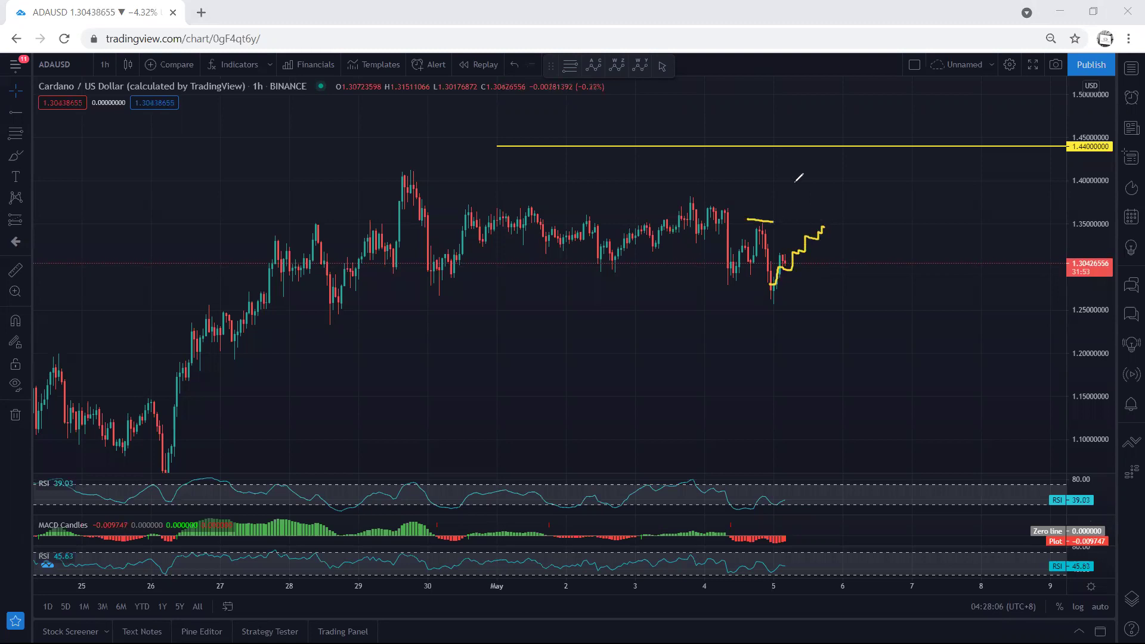
key("ctrl+z")
key("ctrl+z")
- Mark the previous high near 1.35 and sketch an arrow from the latest candle breaking above it, then clear both
left_click_drag(749, 221, 775, 221)
left_click_drag(787, 260, 810, 196)
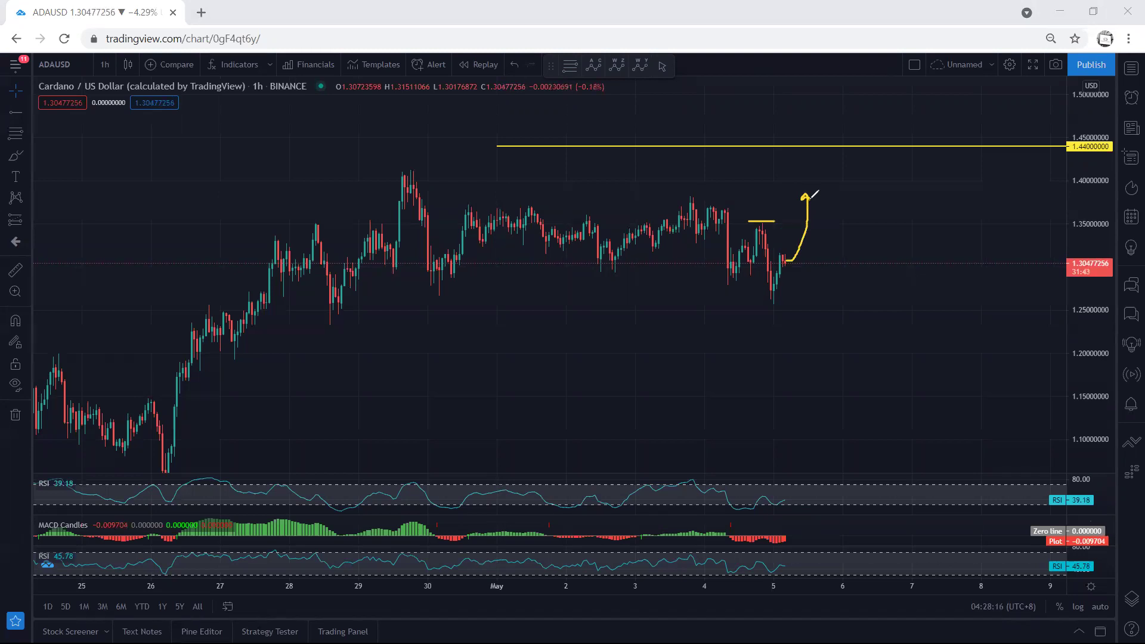
key("ctrl+shift+7")
- Mark the lower highs and lower lows since 4 May and sketch a downward arrow from the latest candles
mouse_move(766, 227)
left_mouse_down()
mouse_move(782, 251)
mouse_move(761, 295)
left_mouse_up()
left_click_drag(784, 257, 814, 317)
key("e")
mouse_move(780, 269)
left_mouse_down()
mouse_move(794, 255)
mouse_move(804, 270)
mouse_move(817, 231)
mouse_move(784, 245)
left_mouse_up()
key("ctrl+shift+7")
left_click_drag(730, 273, 762, 295)
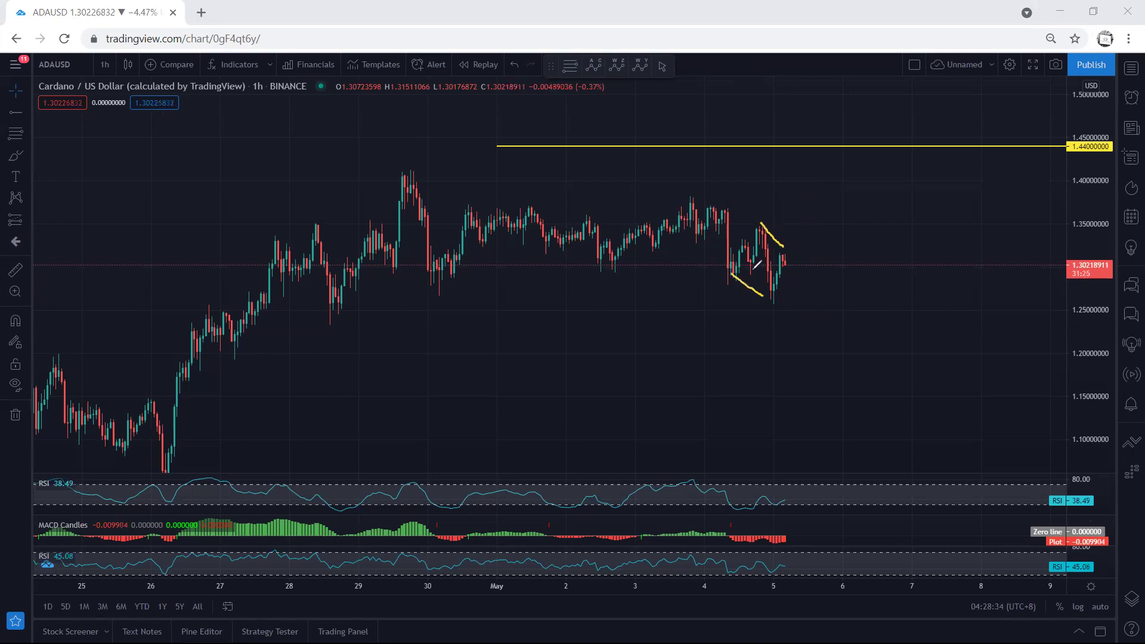
mouse_move(727, 215)
left_mouse_down()
mouse_move(734, 266)
mouse_move(808, 309)
mouse_move(808, 300)
mouse_move(805, 313)
left_mouse_up()
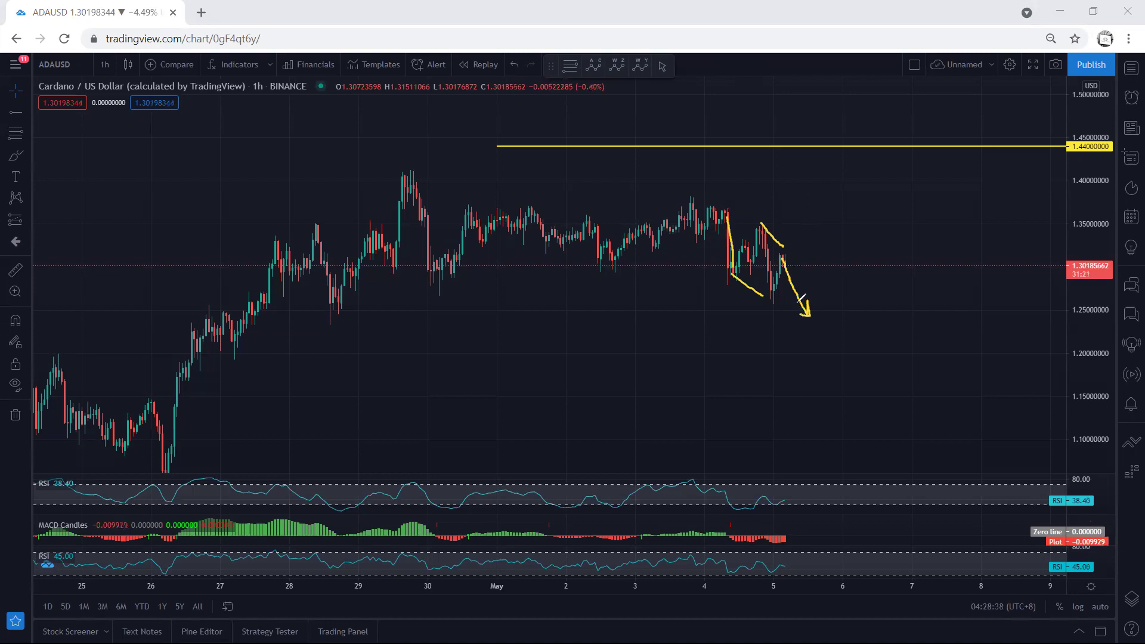
- Underline the last two price lows and enlarge the MACD and RSI panes in turn to compare them with price
left_click_drag(758, 305, 779, 304)
left_click_drag(711, 280, 734, 282)
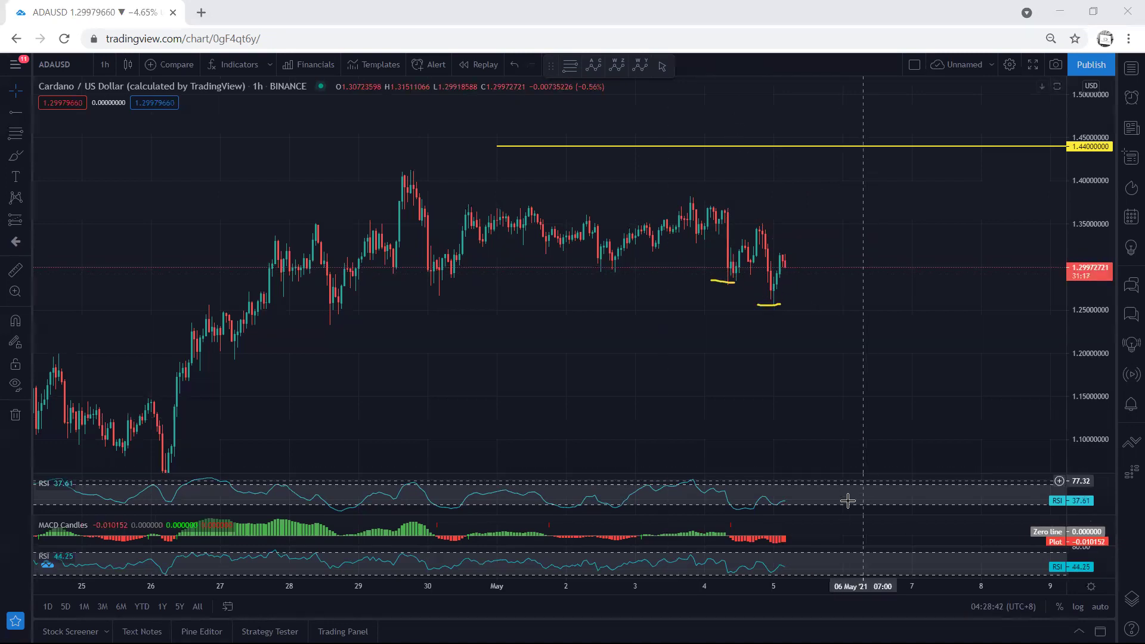
double_click(830, 525)
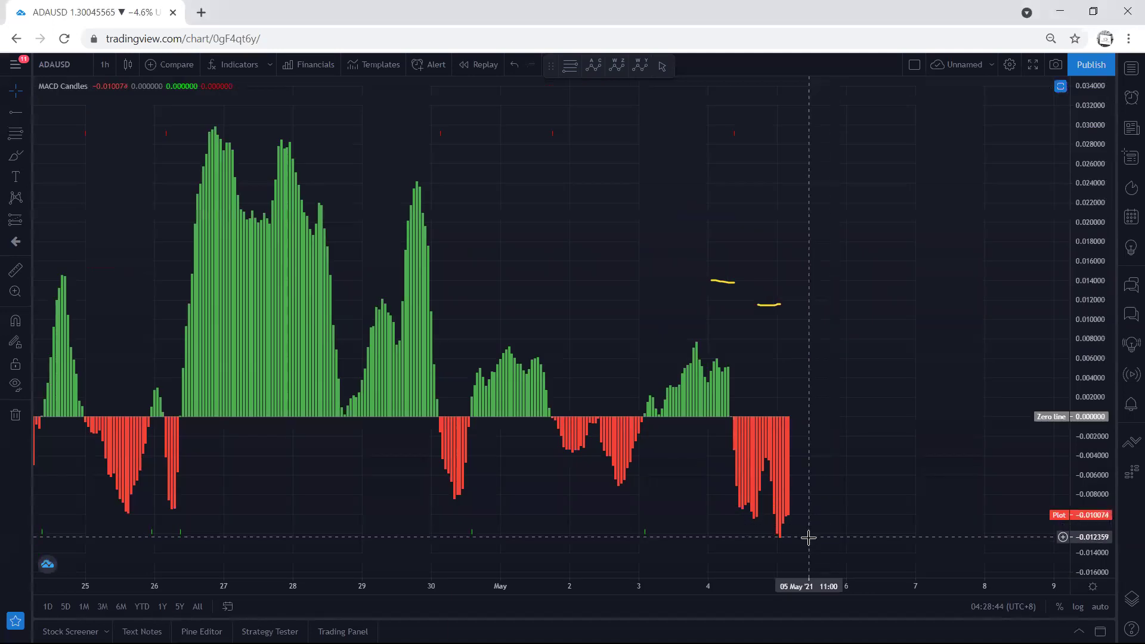
double_click(808, 535)
double_click(821, 495)
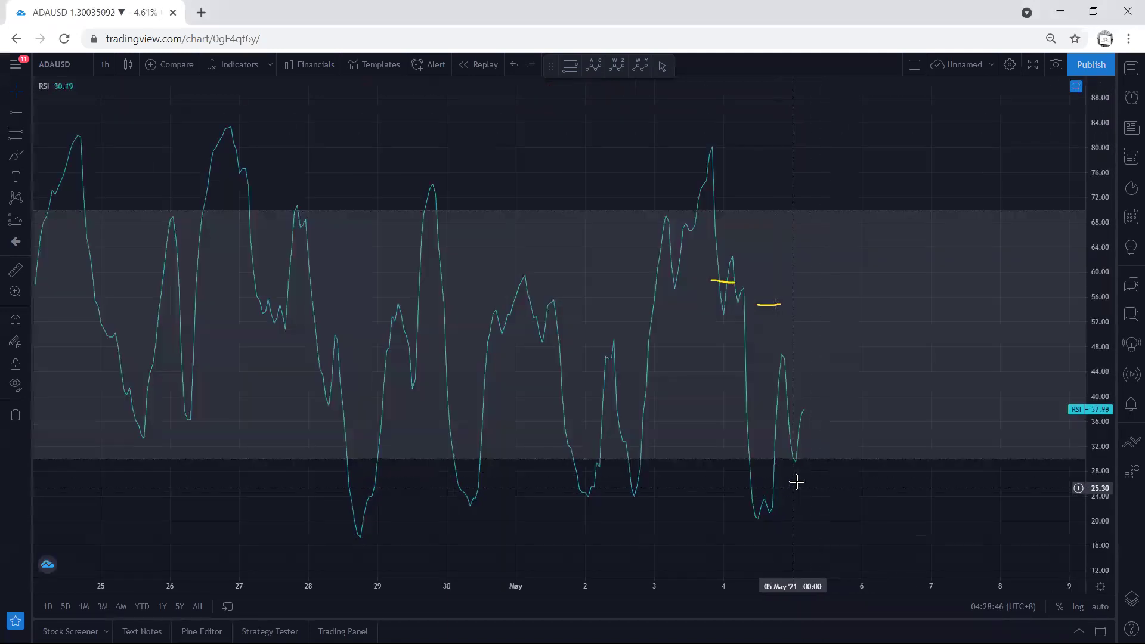
double_click(829, 429)
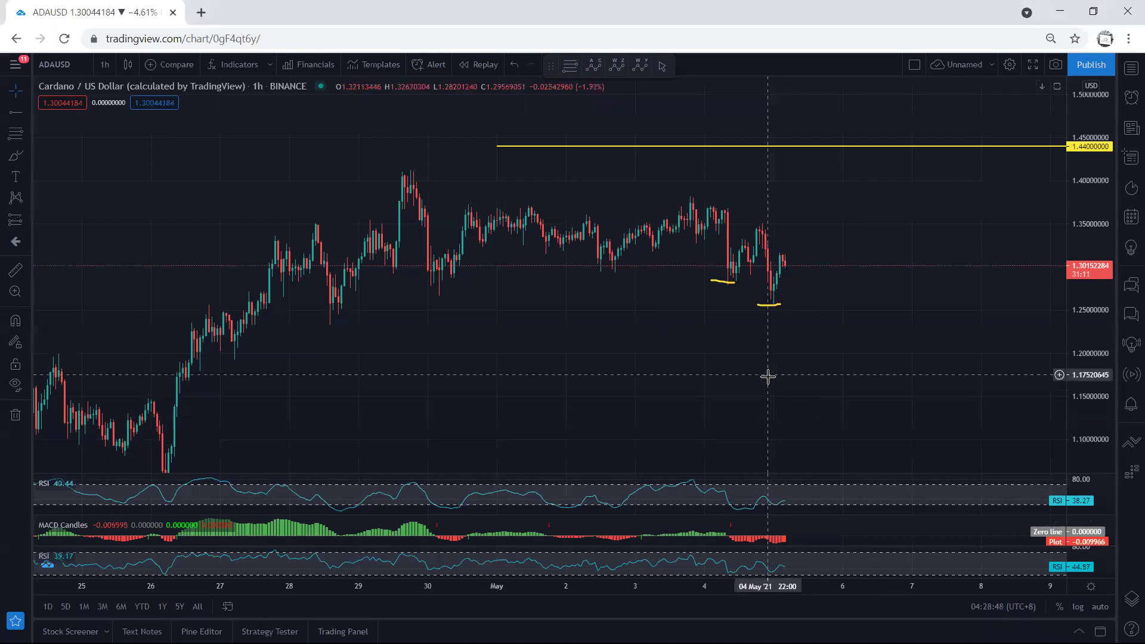
- Sketch an upward arrow from the 5 May low and a small consolidation channel at the latest candles, removing each
left_click_drag(751, 368, 762, 366)
left_click(407, 85)
mouse_move(793, 255)
left_mouse_down()
mouse_move(784, 292)
mouse_move(812, 213)
mouse_move(822, 214)
left_mouse_up()
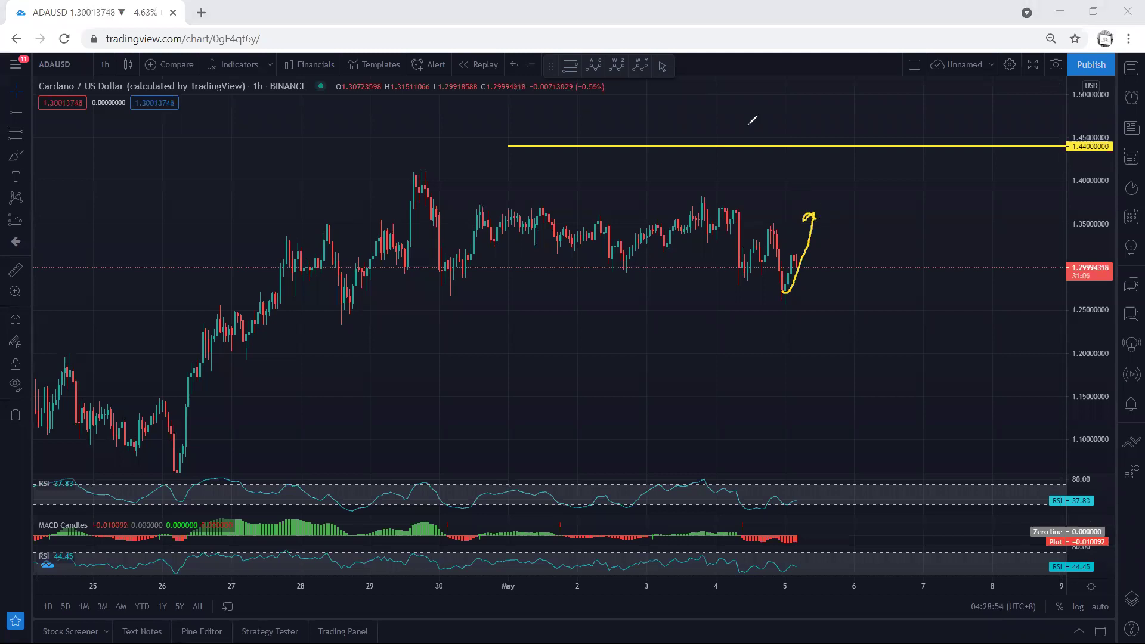
key("ctrl+z")
left_click_drag(791, 256, 809, 268)
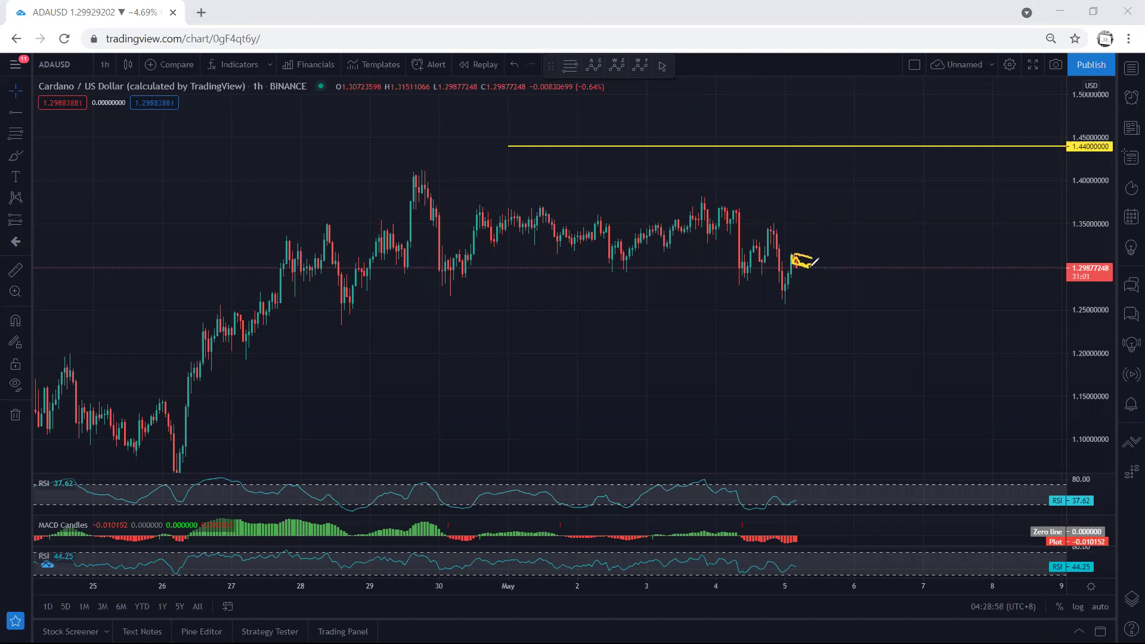
key("ctrl+z")
- Draw lines along the descending highs and lows, project a downward move from the latest candle, and clear the drawings
left_click_drag(775, 225, 794, 251)
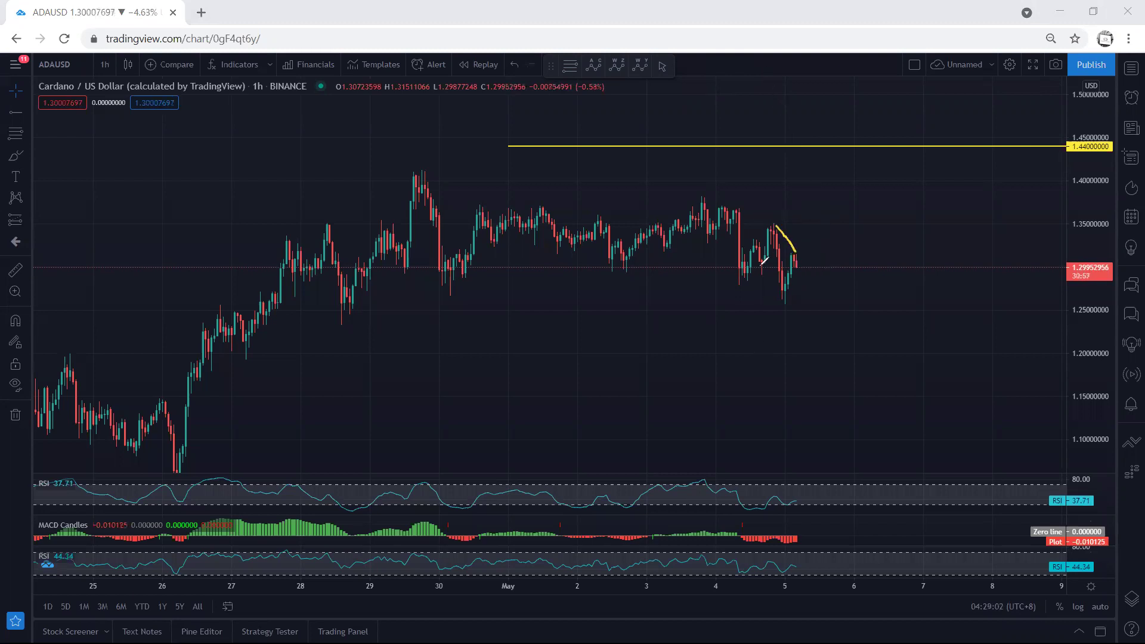
left_click_drag(747, 279, 770, 294)
left_click_drag(794, 254, 811, 311)
key("Delete")
- Sketch a small flag with an upward breakout, replace it with an arrow rising above the marked previous high, and clear it
mouse_move(799, 261)
left_mouse_down()
mouse_move(821, 260)
mouse_move(831, 236)
left_mouse_up()
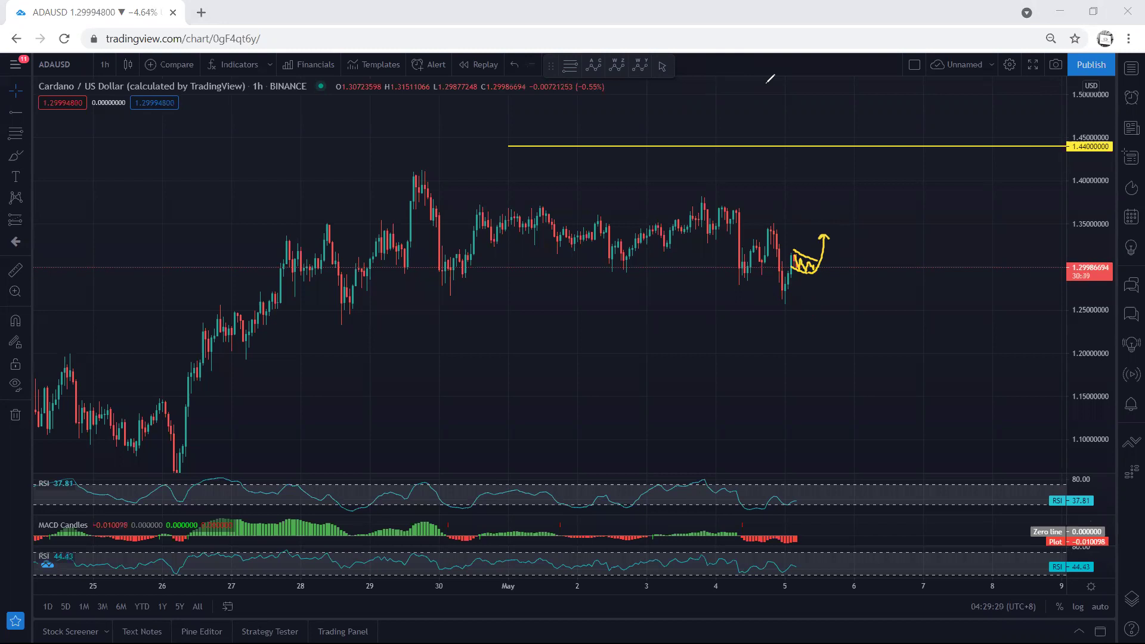
key("ctrl+z")
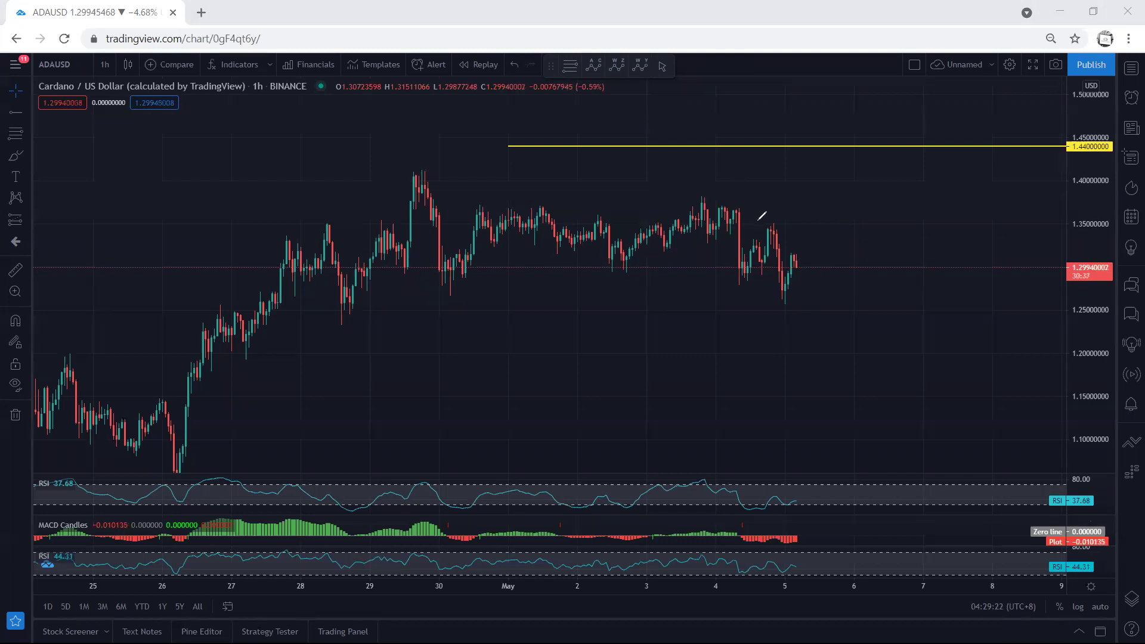
mouse_move(752, 220)
left_mouse_down()
mouse_move(780, 221)
mouse_move(797, 256)
mouse_move(809, 191)
left_mouse_up()
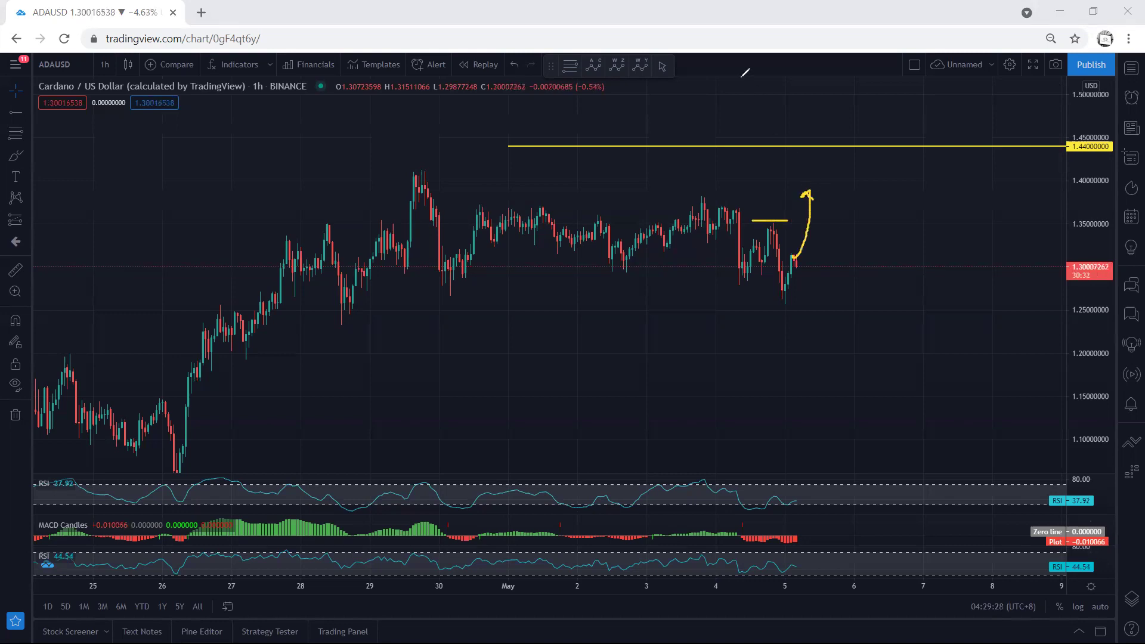
key("Delete")
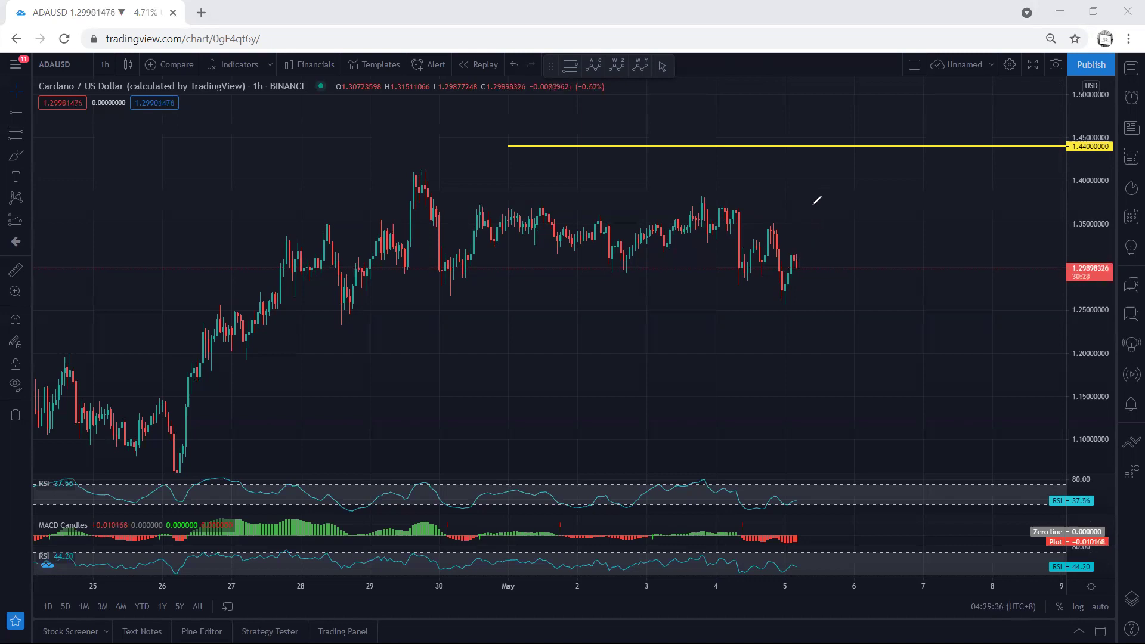
- Sketch a pullback with consolidation near 1.35 and a decline from the latest candles, and clear the drawings
left_click_drag(819, 219, 831, 216)
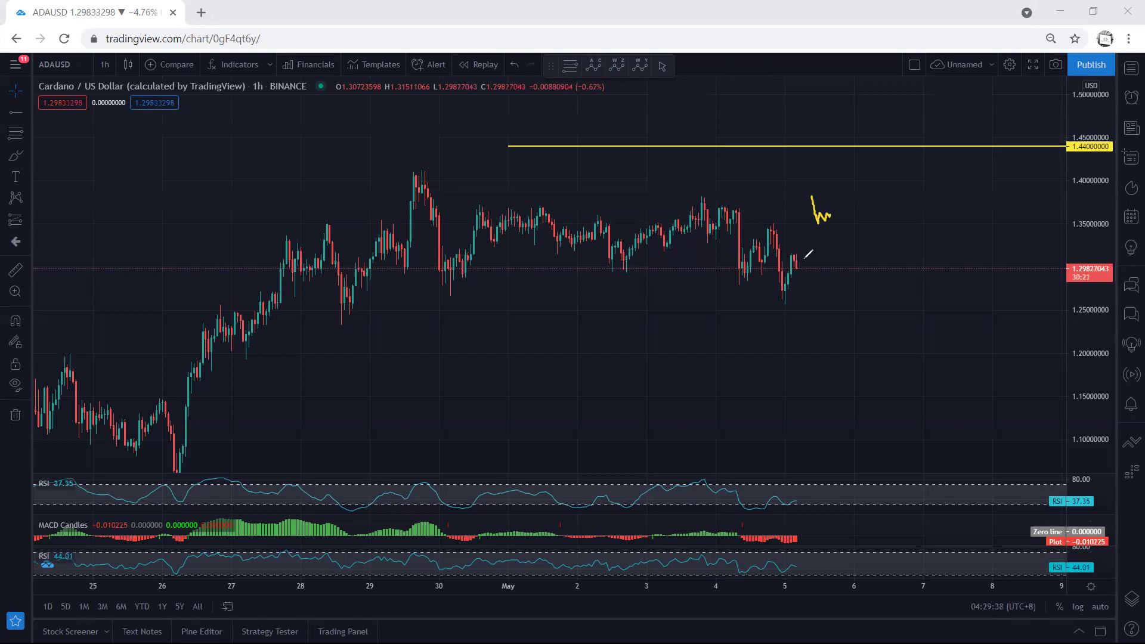
left_click_drag(799, 257, 823, 308)
left_click(722, 85)
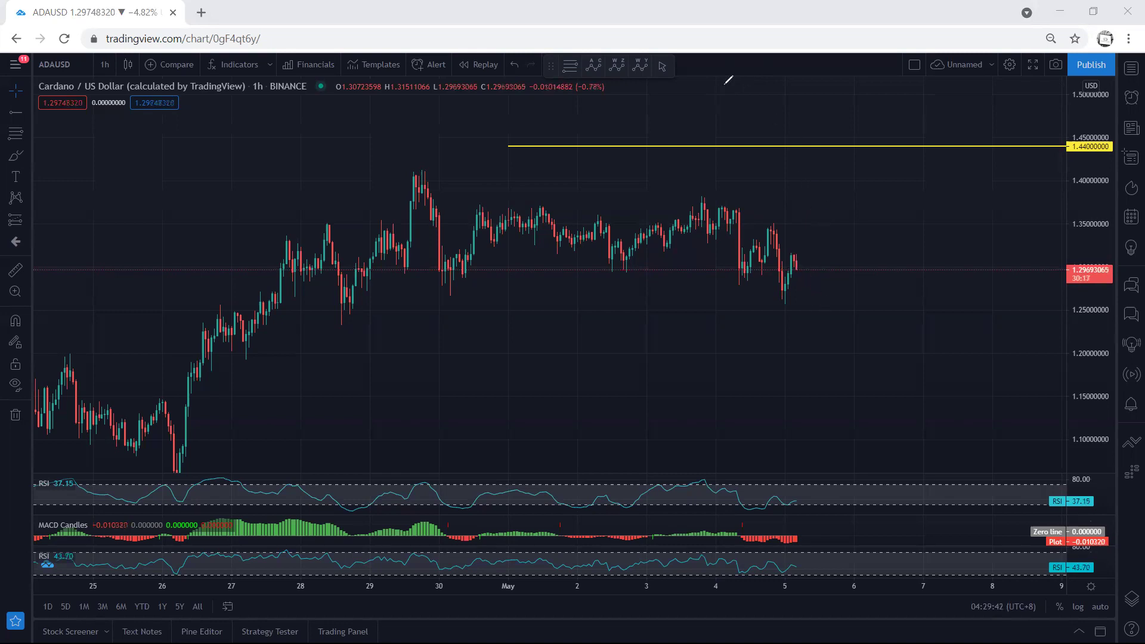
- Show the chart in 15-minute candles, sketch a stepped decline from the latest candle and mark the recent low, clearing the drawings
left_click(118, 66)
left_click(118, 187)
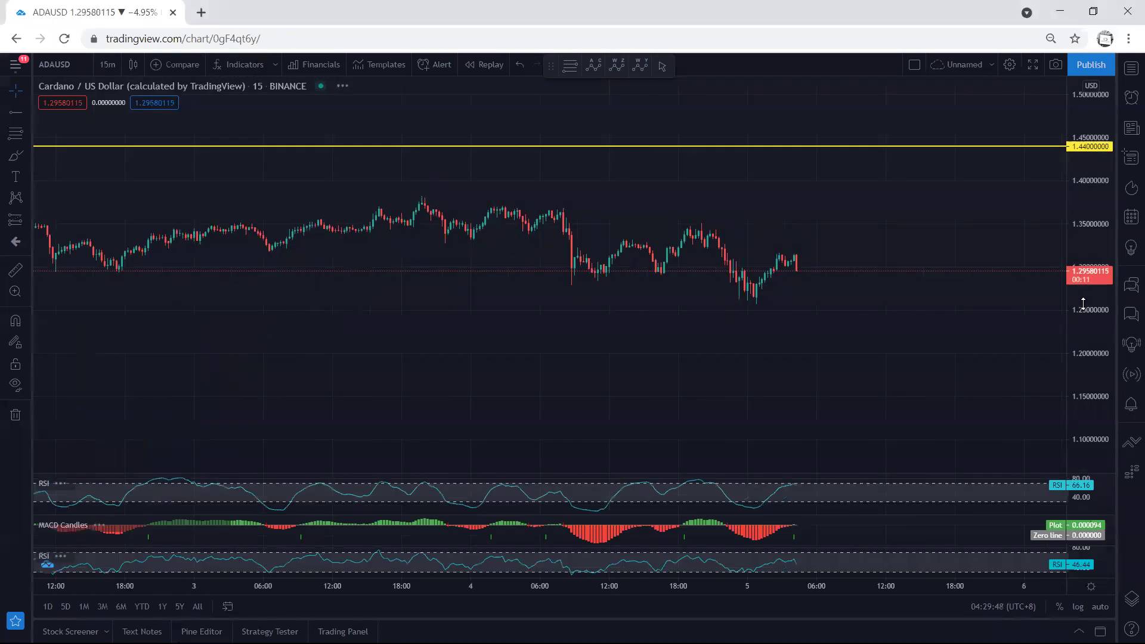
double_click(1082, 306)
left_click_drag(1081, 310, 1086, 352)
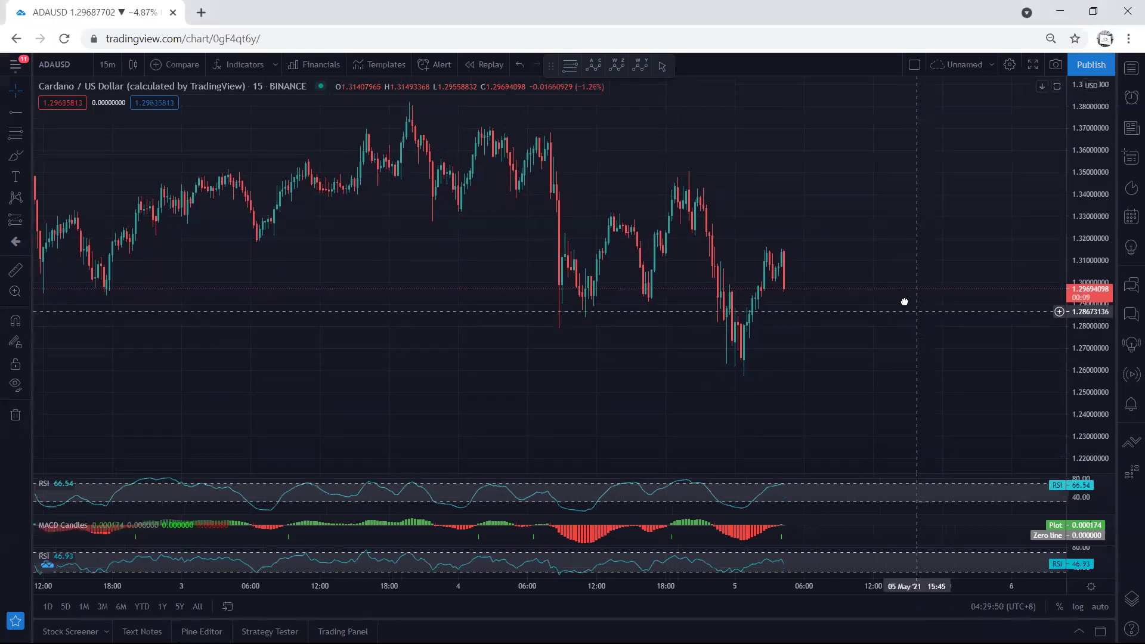
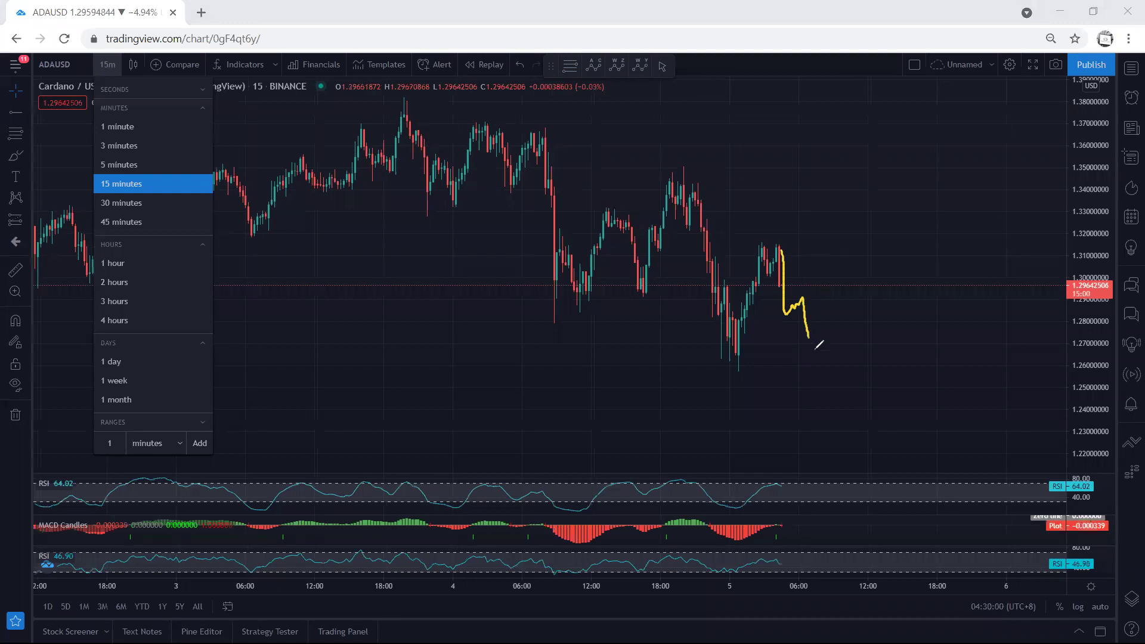
left_click_drag(711, 366, 766, 368)
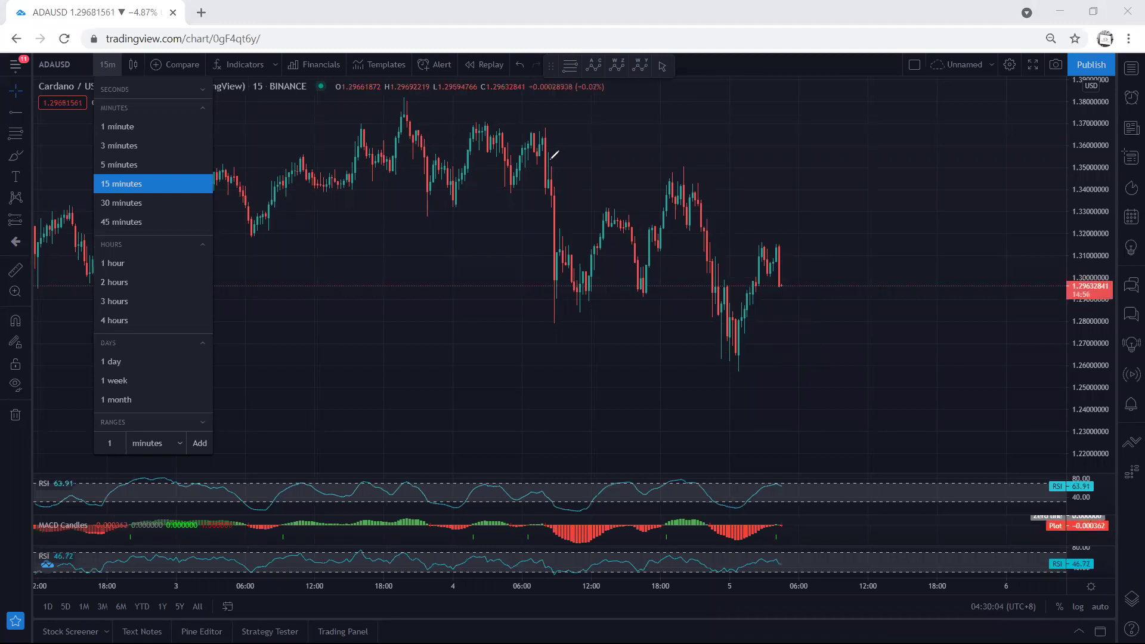
left_click(335, 215)
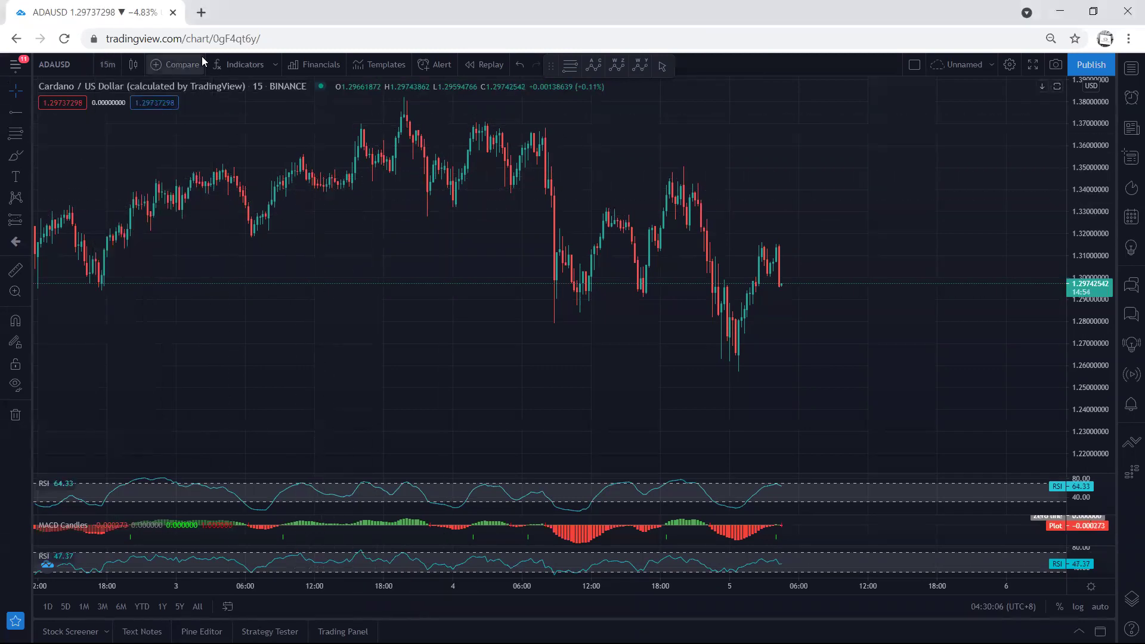
- Return the chart to 1-hour candles and rescale the price axis so the 1.44 line and the late-April rise fit
left_click(111, 60)
left_click(122, 259)
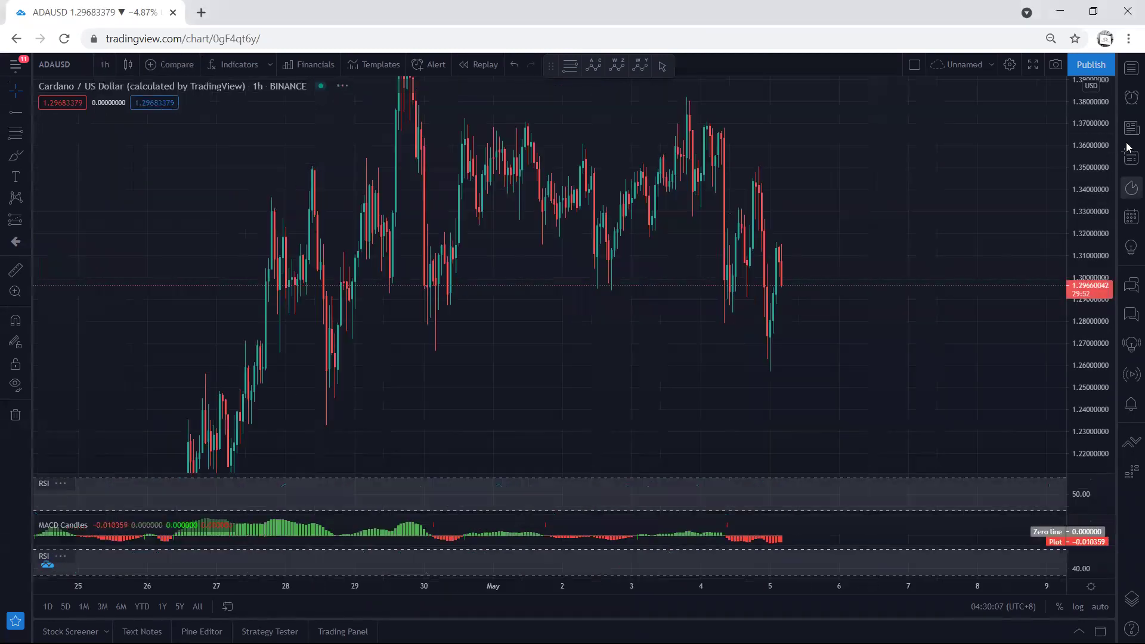
double_click(1082, 137)
left_click_drag(1082, 137, 1084, 129)
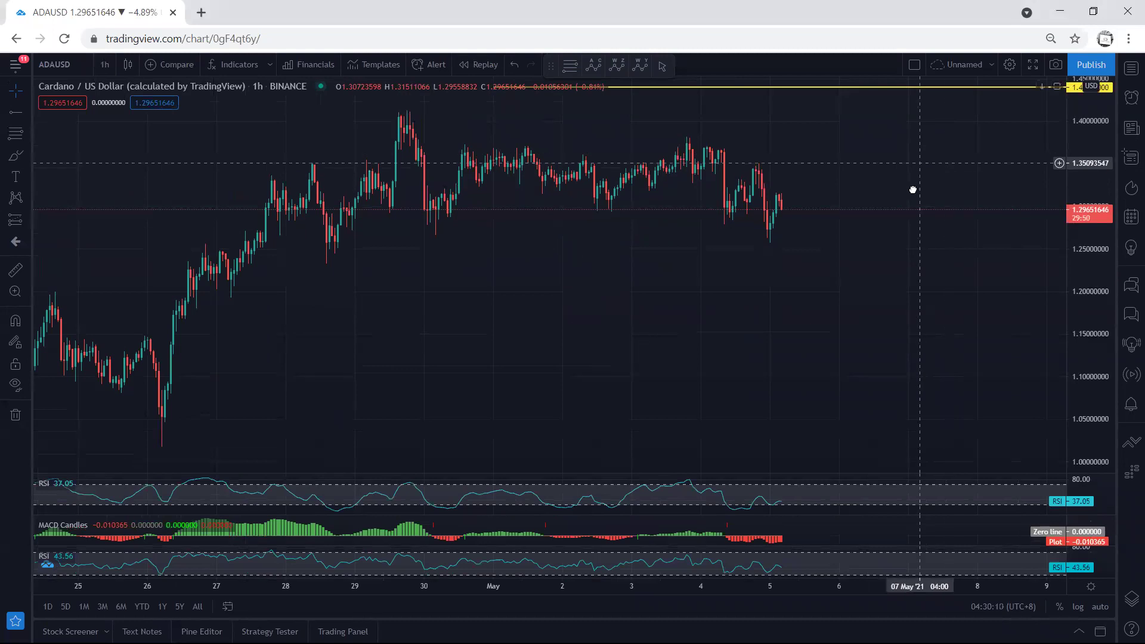
left_click_drag(909, 190, 894, 227)
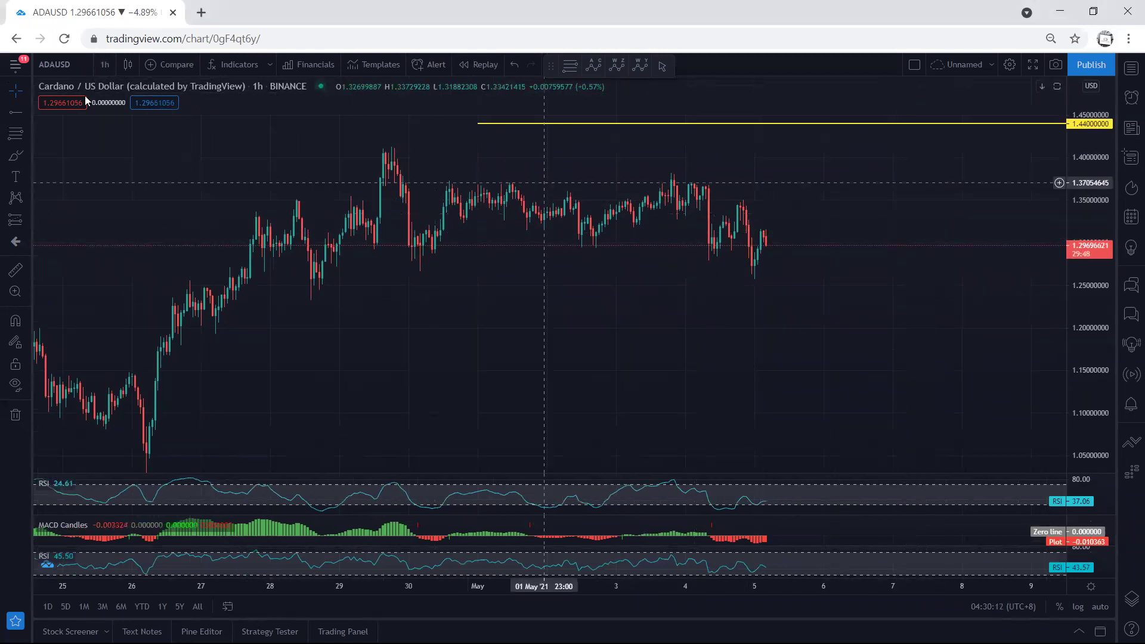
- Show the chart in daily candles, mark the latest candles at the early-May high, and clear the mark
left_click(102, 65)
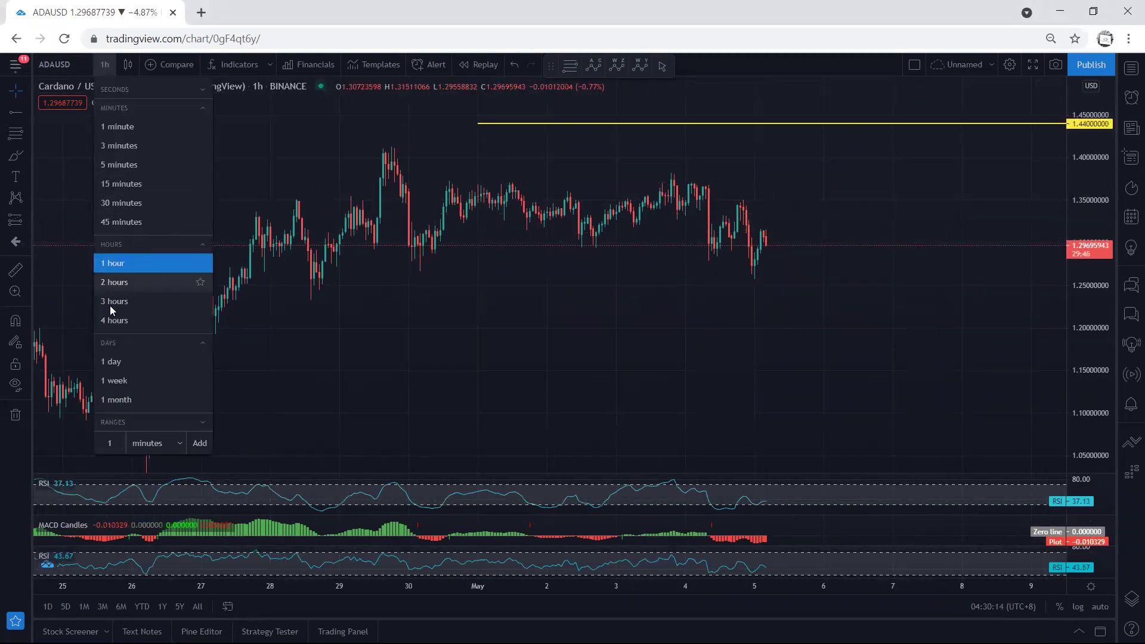
left_click(112, 360)
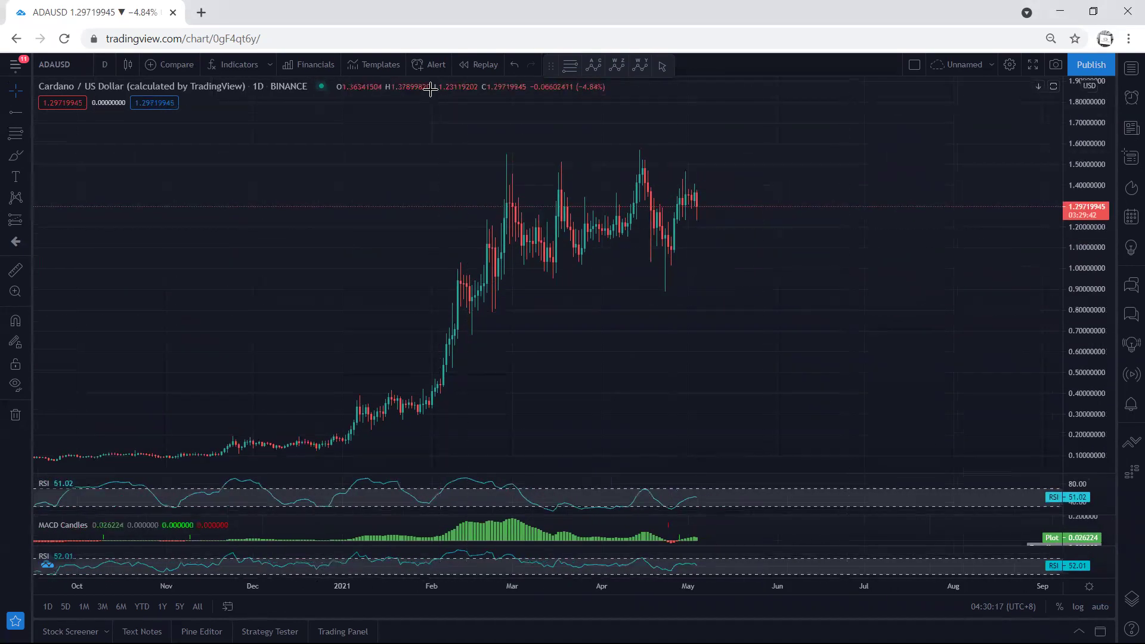
left_click_drag(684, 188, 700, 191)
left_click(732, 78)
- Show the chart in 4-hour candles with the price scale fitted to the data
left_click(104, 65)
left_click(122, 300)
double_click(1082, 309)
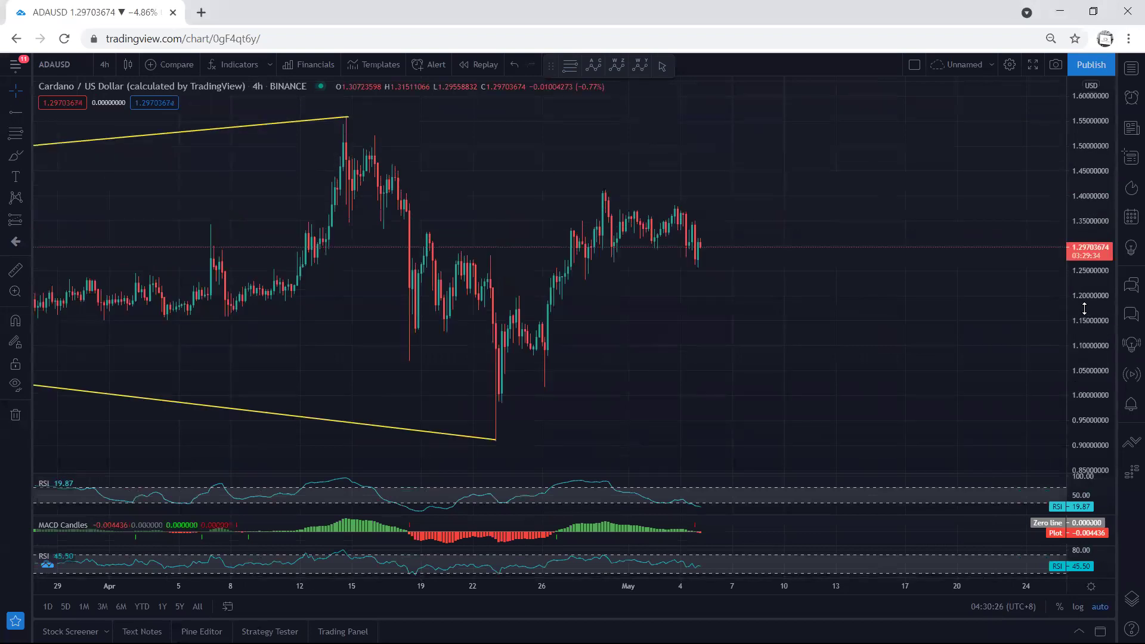
left_click_drag(824, 322, 912, 310)
- Sketch the swings since the late-April high, with boundary lines along the highs and the lows of the range
key("ctrl+shift+3")
mouse_move(688, 196)
left_mouse_down()
mouse_move(693, 234)
mouse_move(757, 200)
left_mouse_up()
left_click_drag(784, 238, 784, 252)
left_click_drag(688, 188, 765, 200)
left_click_drag(695, 253, 778, 263)
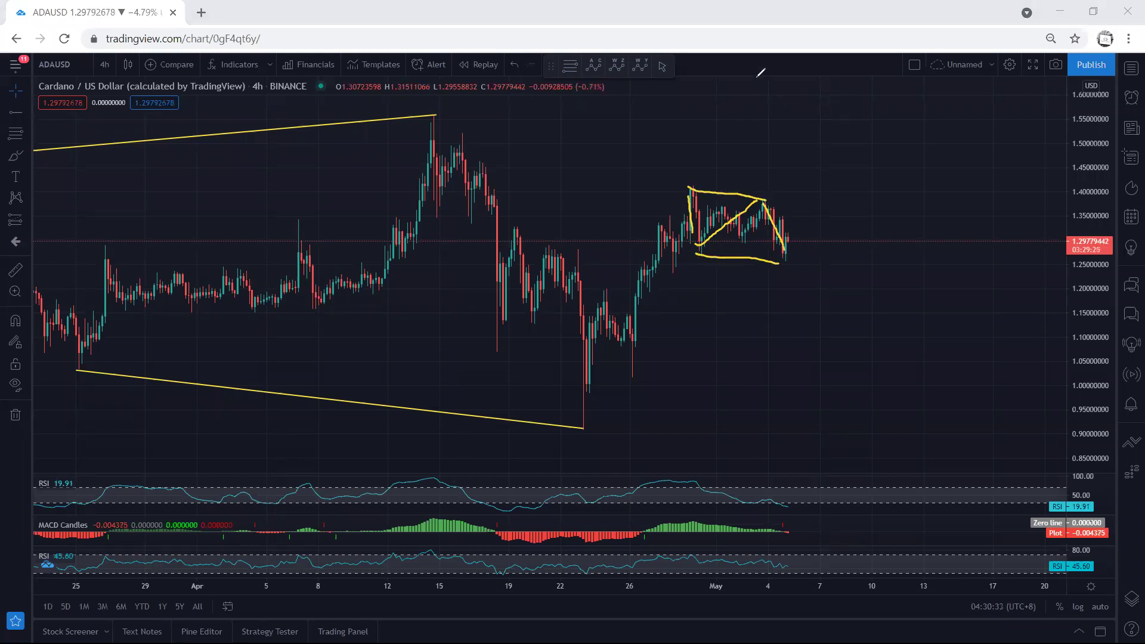
- Mark the latest low, bracket the current RSI reading, and sketch a short decline from the last candles, clearing earlier drawings
left_click_drag(773, 261, 788, 256)
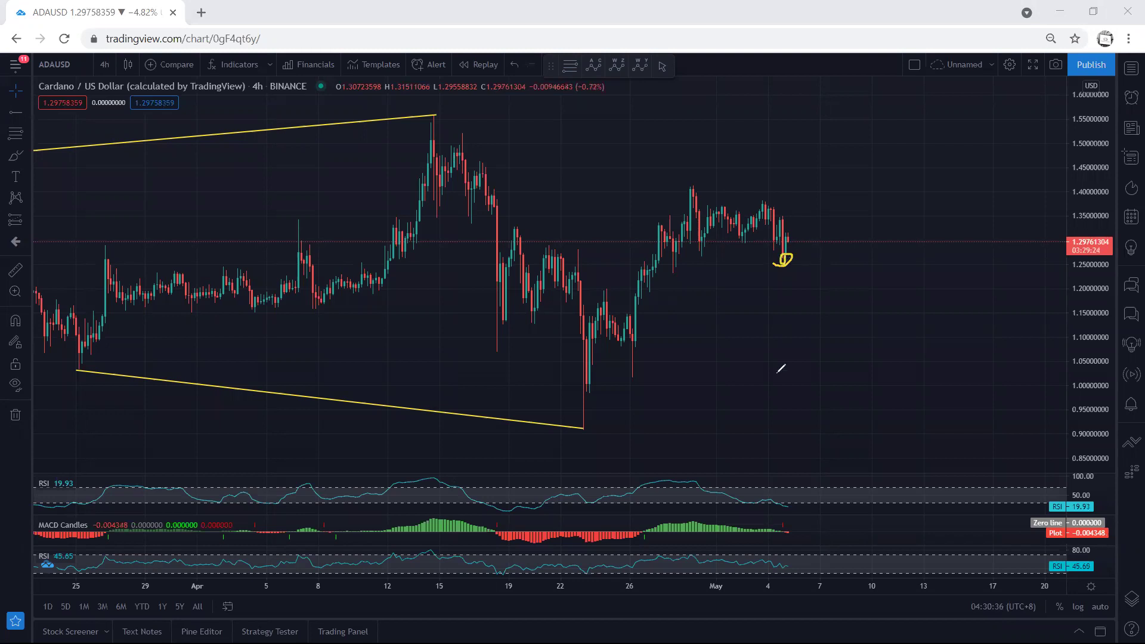
mouse_move(769, 485)
left_mouse_down()
mouse_move(769, 511)
mouse_move(798, 512)
mouse_move(768, 496)
left_mouse_up()
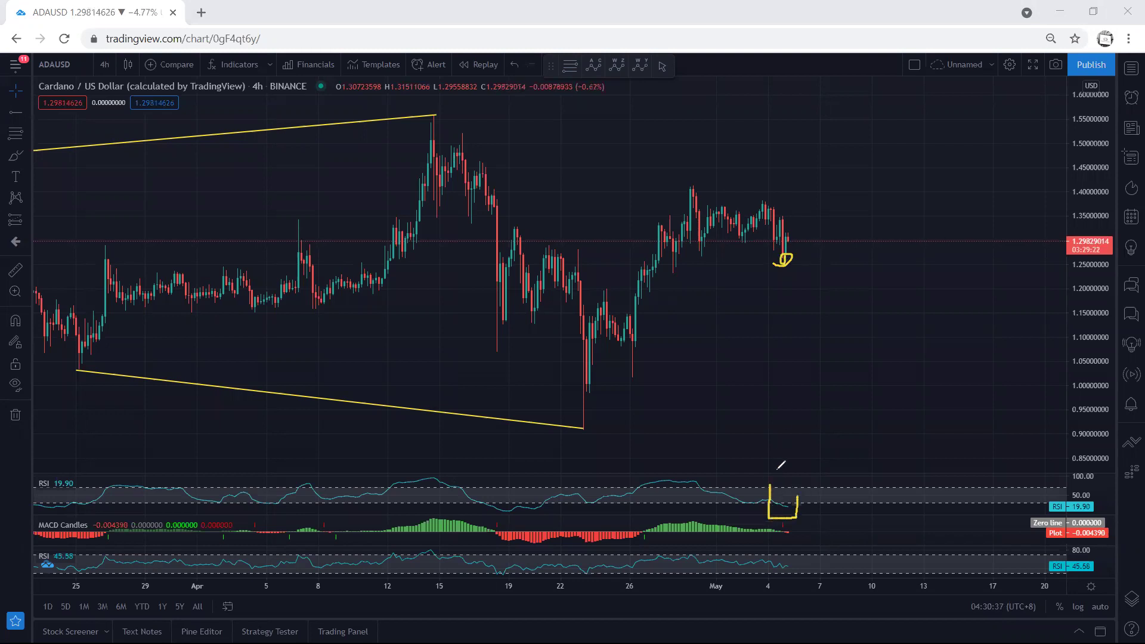
mouse_move(788, 243)
left_mouse_down()
mouse_move(800, 230)
mouse_move(786, 236)
mouse_move(805, 249)
left_mouse_up()
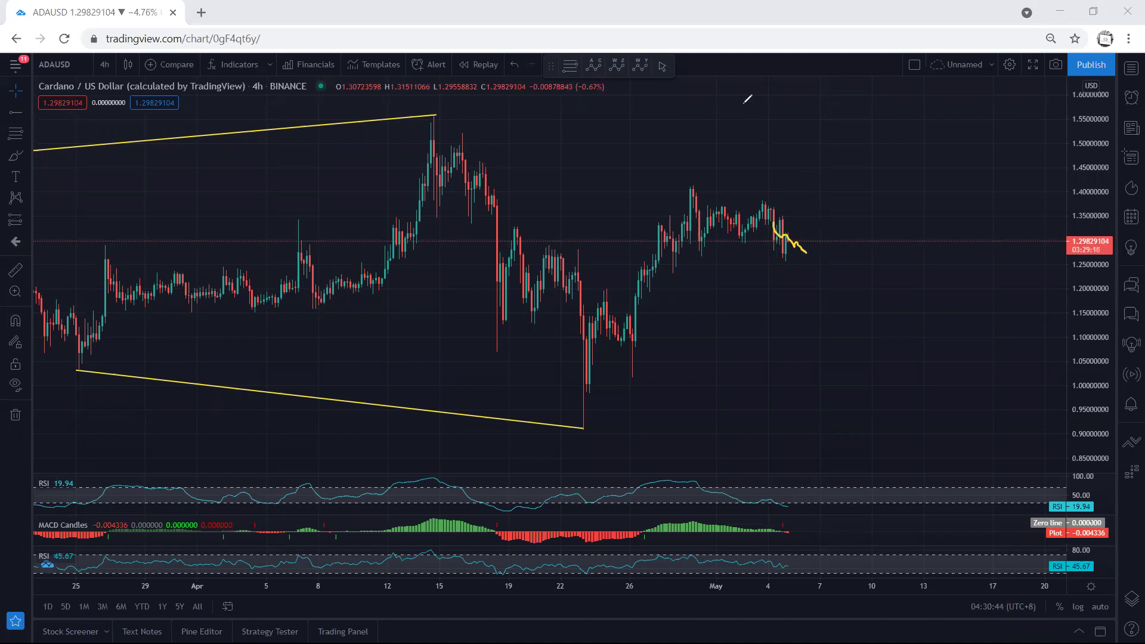
- Return to 1-hour candles, sketch a bearish arrow from the latest candles and box the recent RSI and MACD, then clear the drawings
left_click(105, 65)
left_click(118, 263)
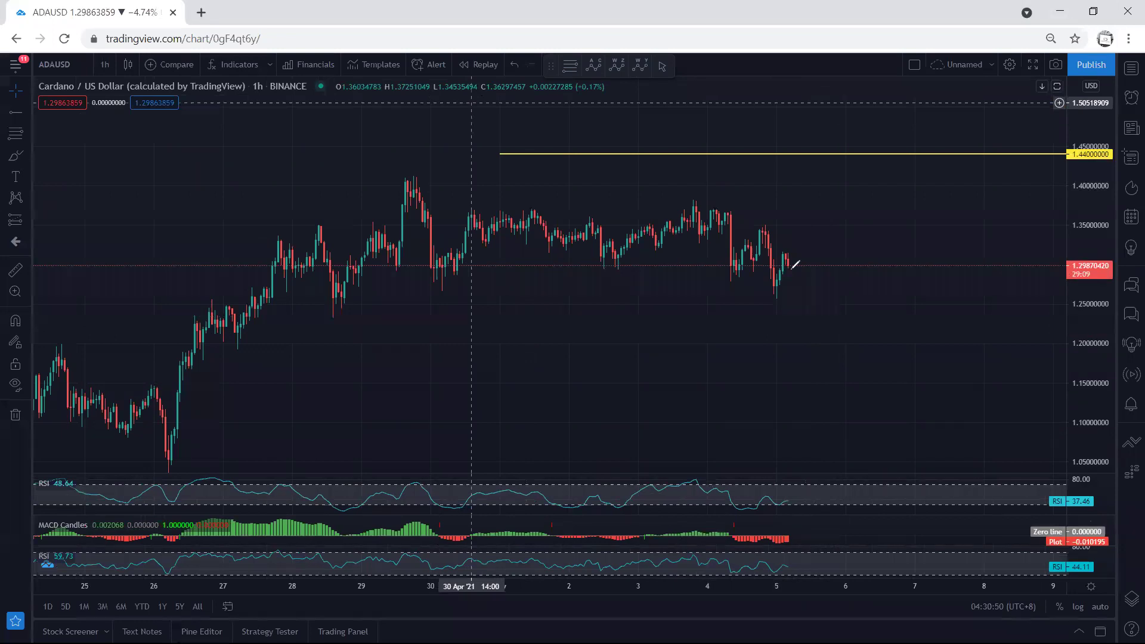
left_click_drag(786, 256, 812, 263)
left_click_drag(763, 227, 811, 307)
mouse_move(747, 478)
left_mouse_down()
mouse_move(745, 500)
mouse_move(804, 551)
mouse_move(803, 489)
mouse_move(733, 482)
left_mouse_up()
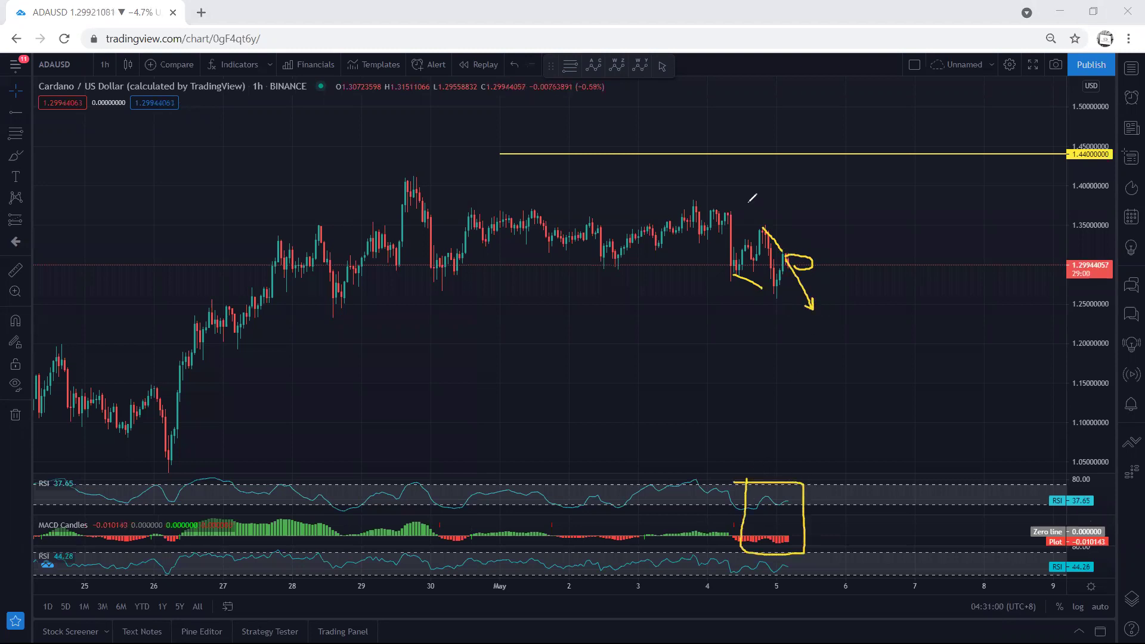
key("Escape")
left_click_drag(327, 165, 329, 146)
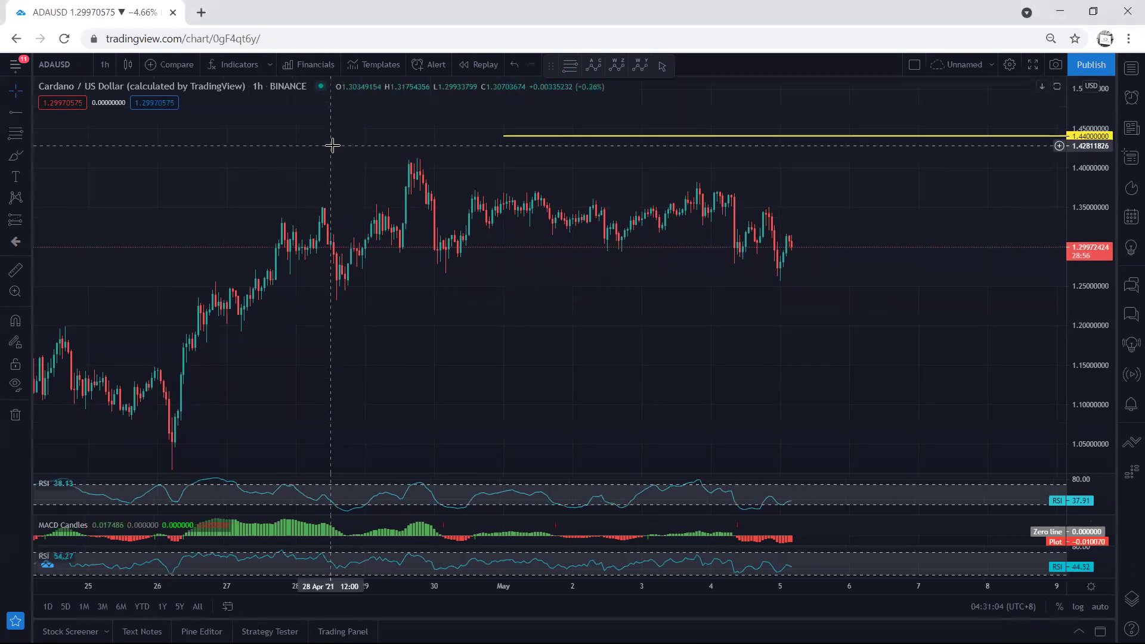